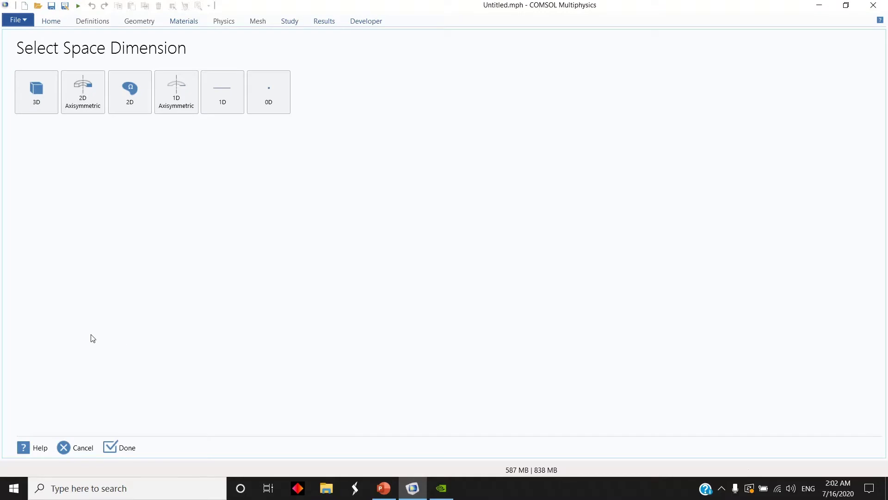
Create a 3D model with the Electromagnetic Waves, Frequency Domain (emw) interface and an Eigenfrequency study
click(184, 104)
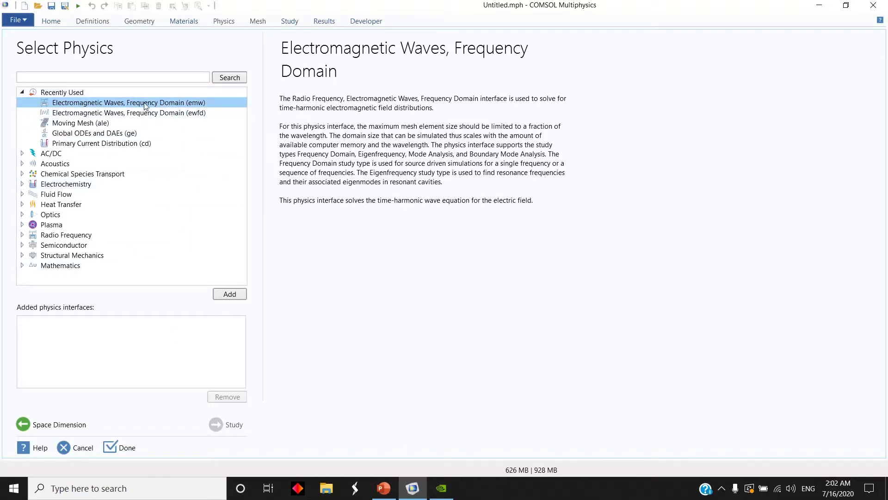
key(Return)
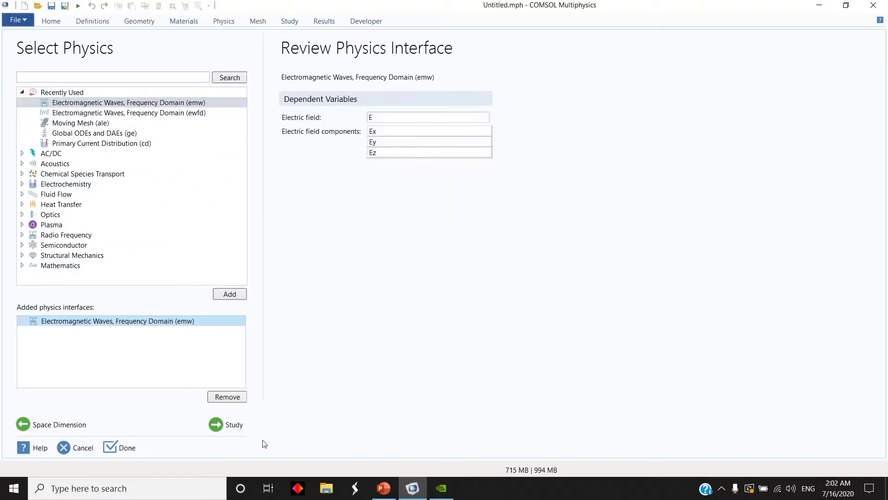
click(227, 424)
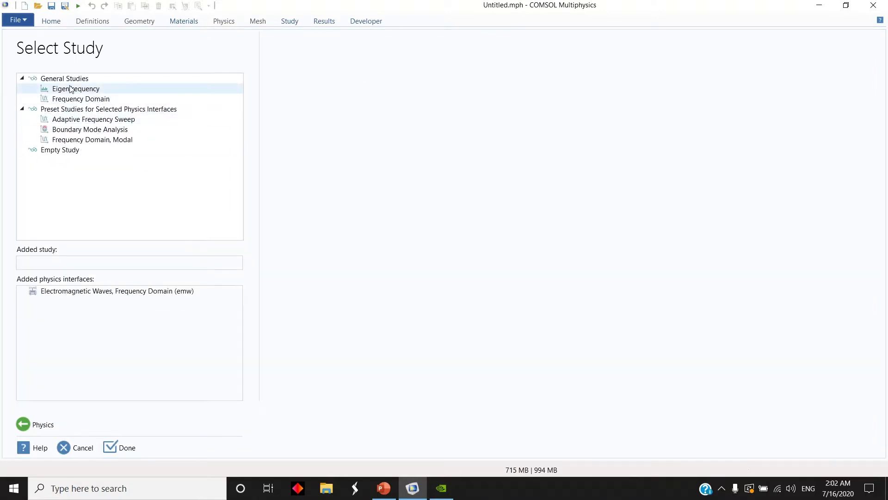
click(94, 92)
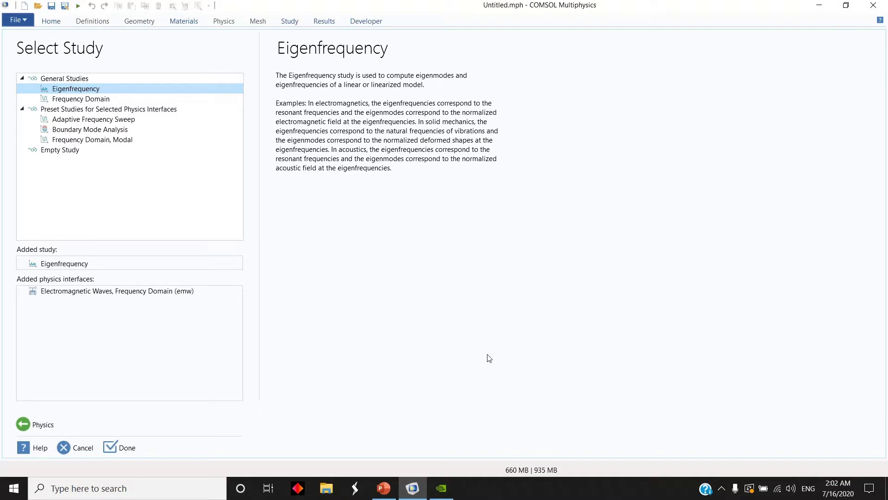
key(Return)
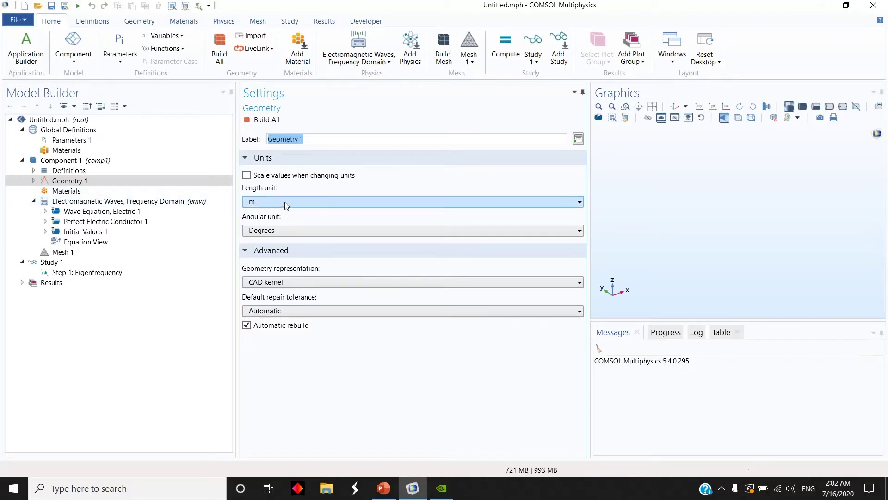
Define a global parameter a with the expression 1[m]
click(88, 143)
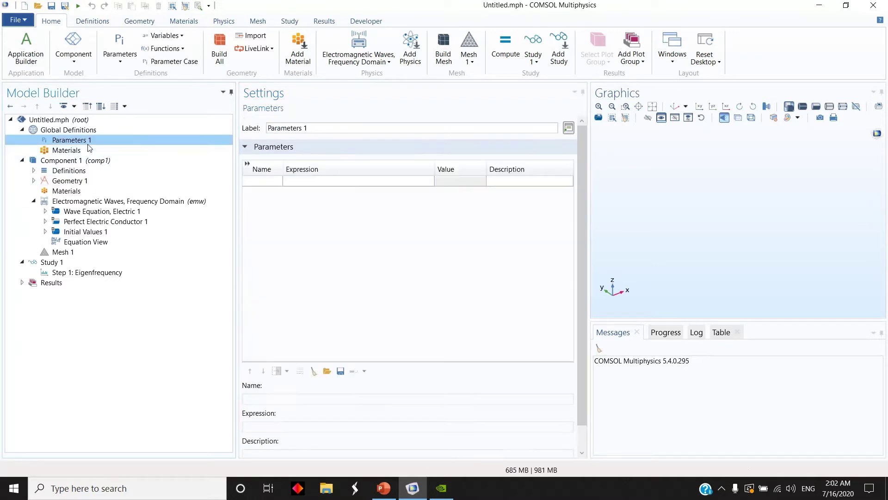
click(249, 182)
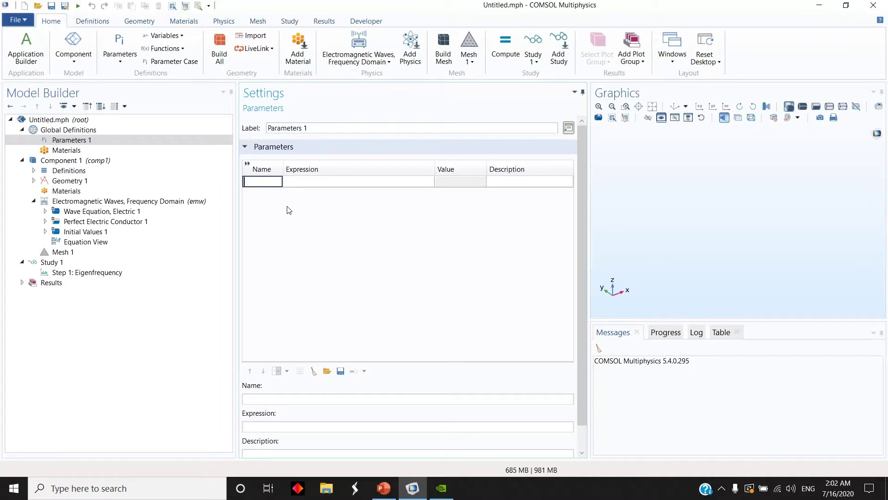
text(a)
key(Tab)
text(1[m])
key(Return)
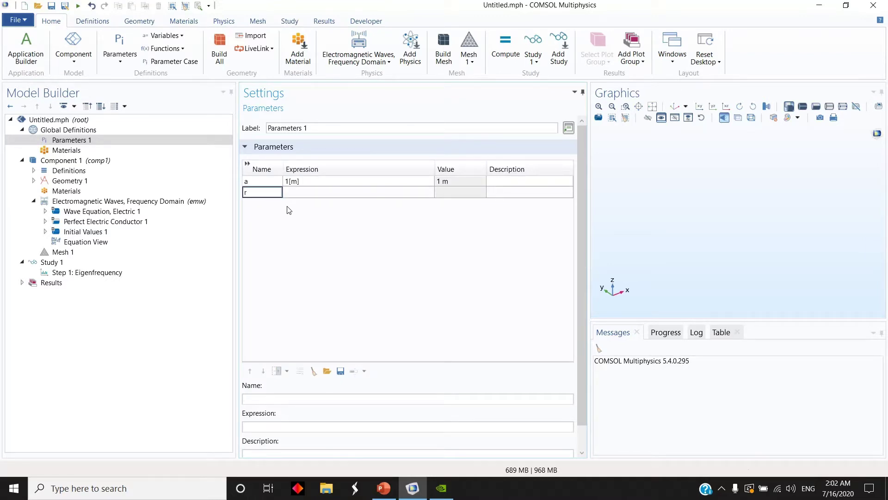
Add a global parameter r with the expression a/sqrt(8)*0.95
text(r)
key(Tab)
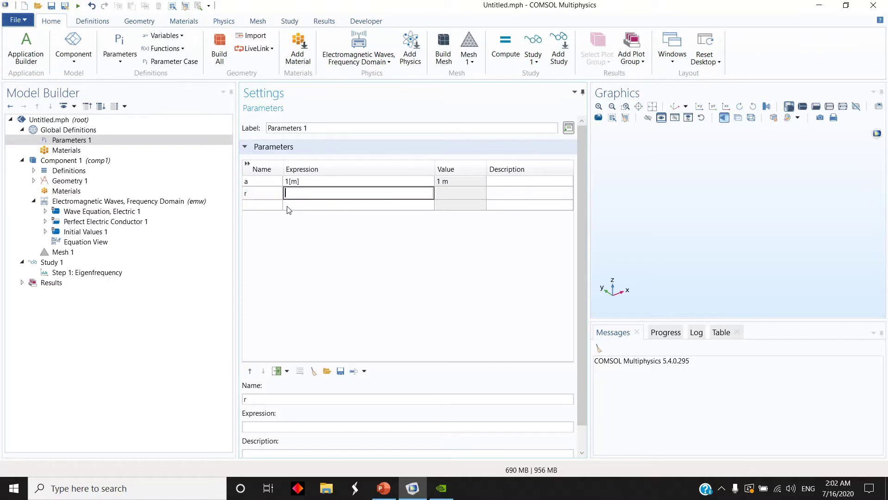
text(a/sqrt()8)*)
text(0.95)
key(Return)
Add a global parameter k with the expression 0
click(261, 202)
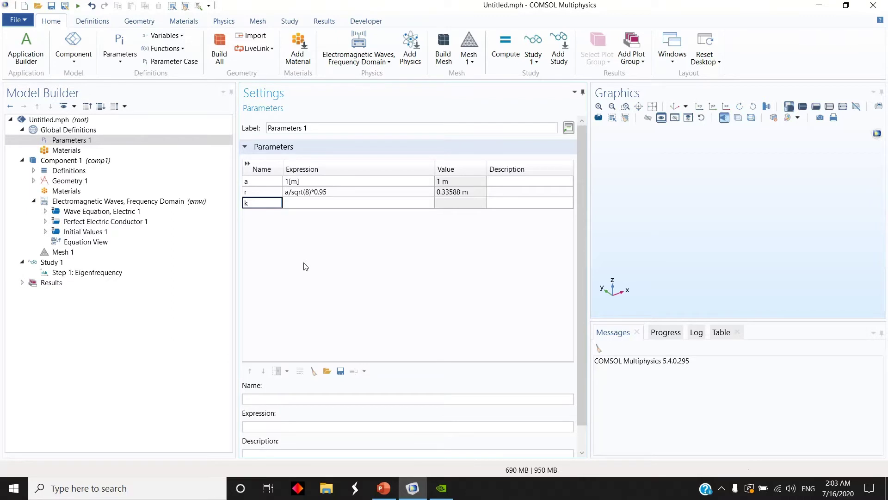
text(k)
key(Tab)
text(0)
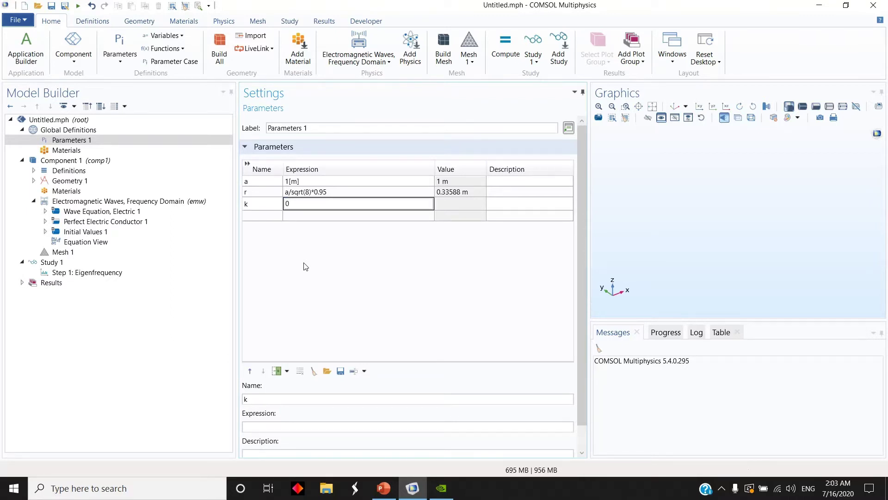
key(Tab)
key(Tab)
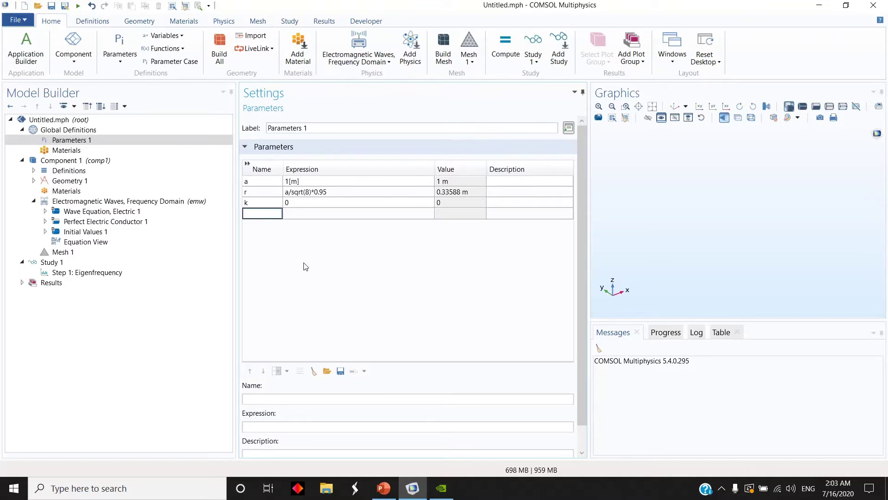
click(300, 260)
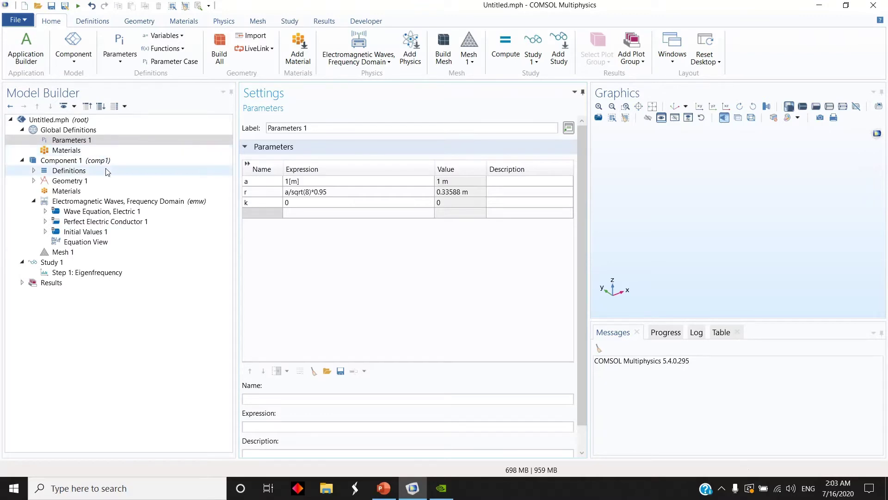
Expand the component's Definitions and place the COMSOL window side by side with the PowerPoint presentation
click(69, 170)
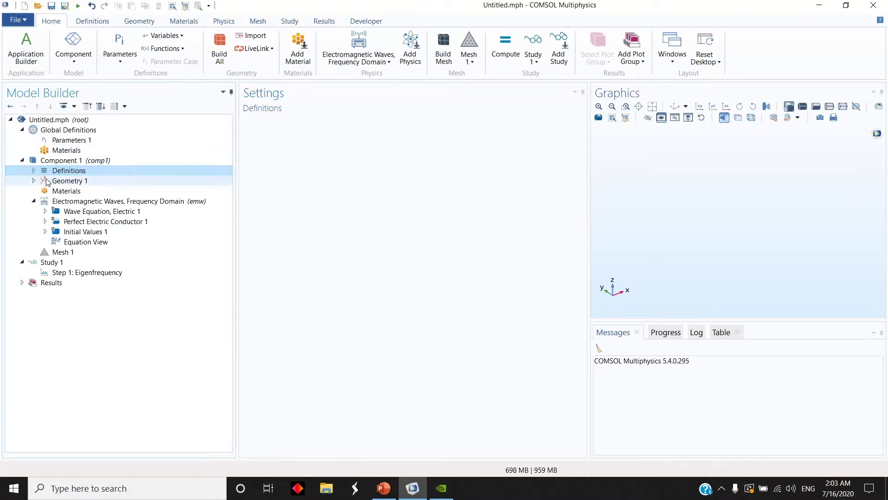
double_click(76, 172)
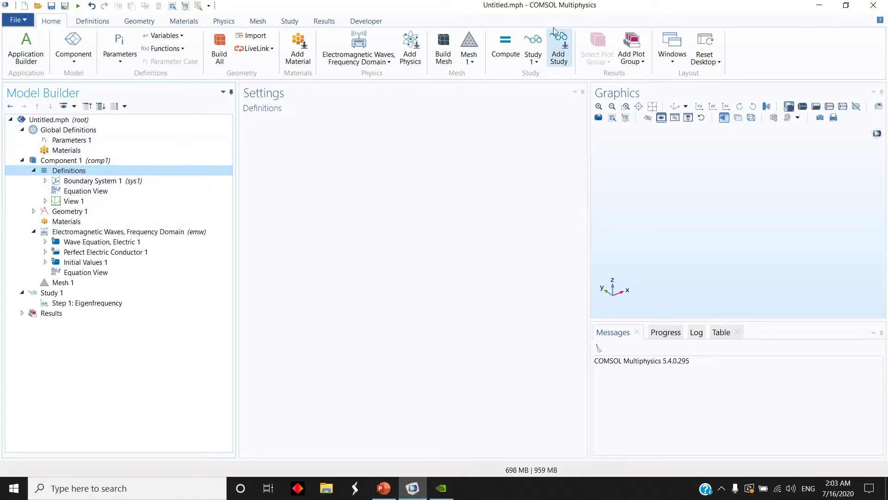
key(super+Right)
click(333, 227)
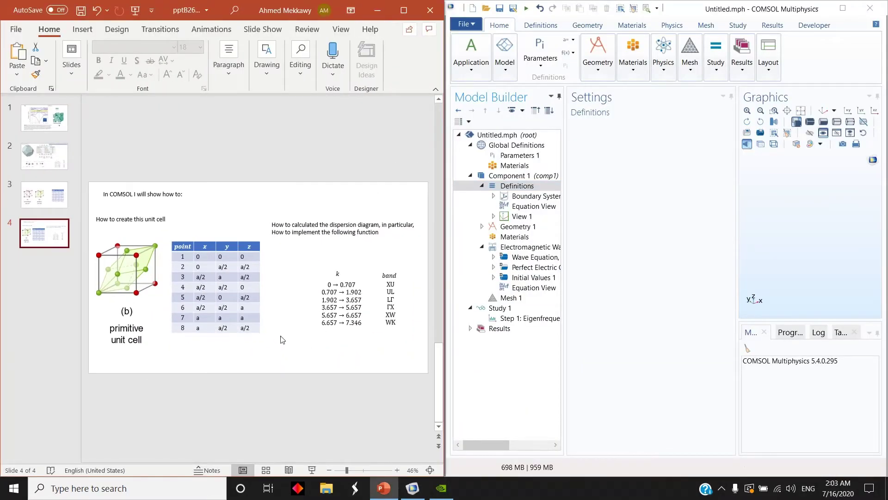
click(327, 340)
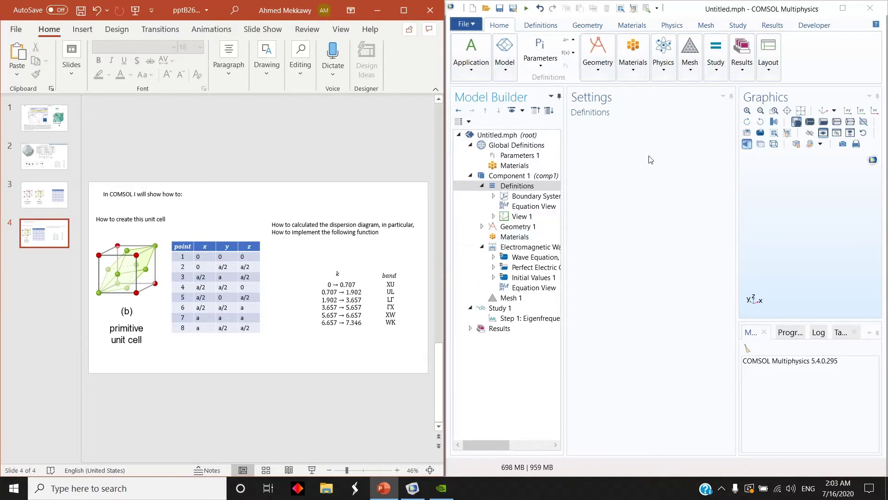
Add an Interpolation function under the component's Definitions in COMSOL, with kx as its label and function name
click(530, 188)
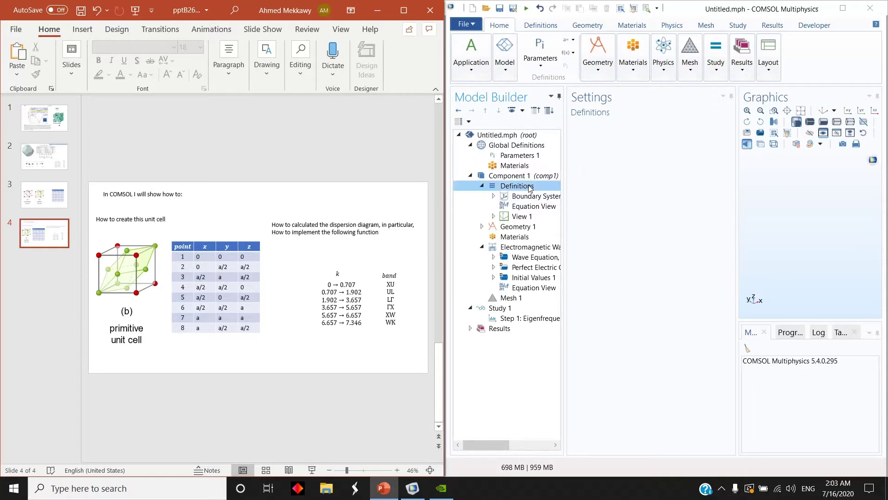
right_click(530, 187)
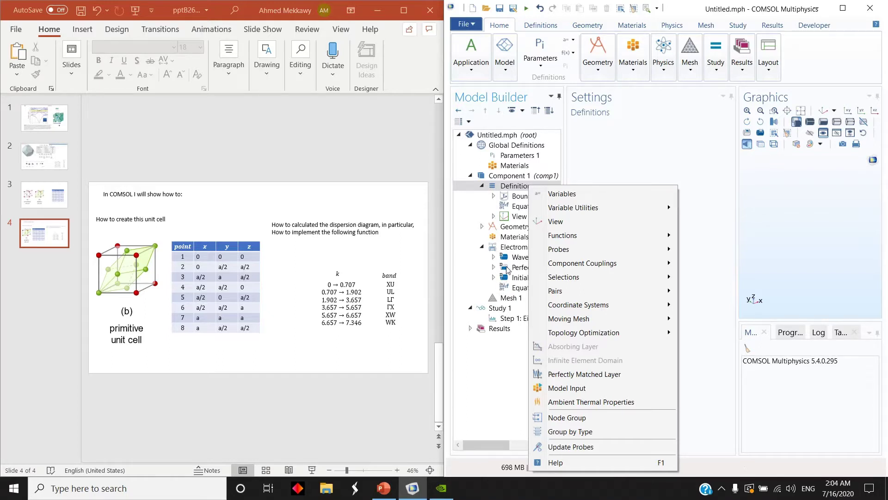
mouse_move(582, 238)
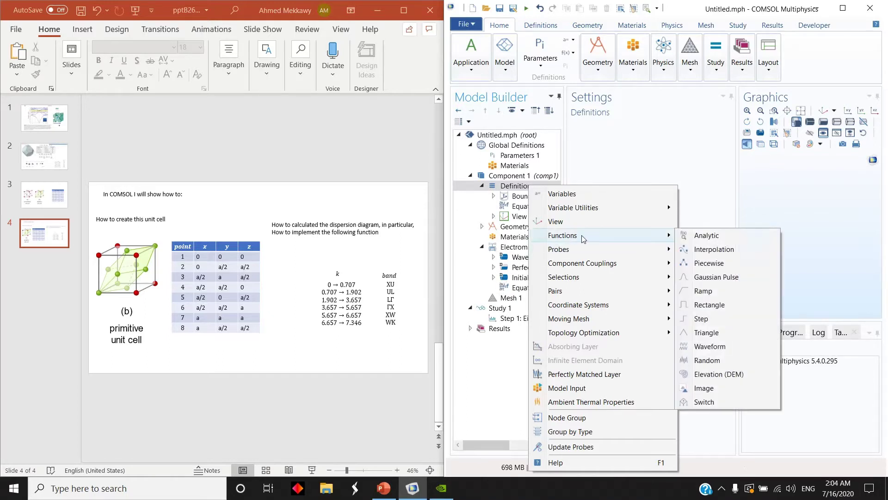
click(717, 249)
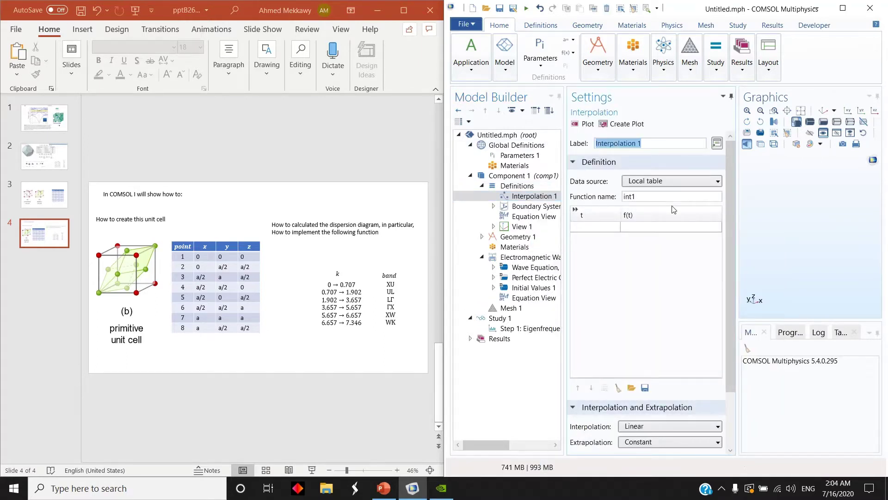
text(kx)
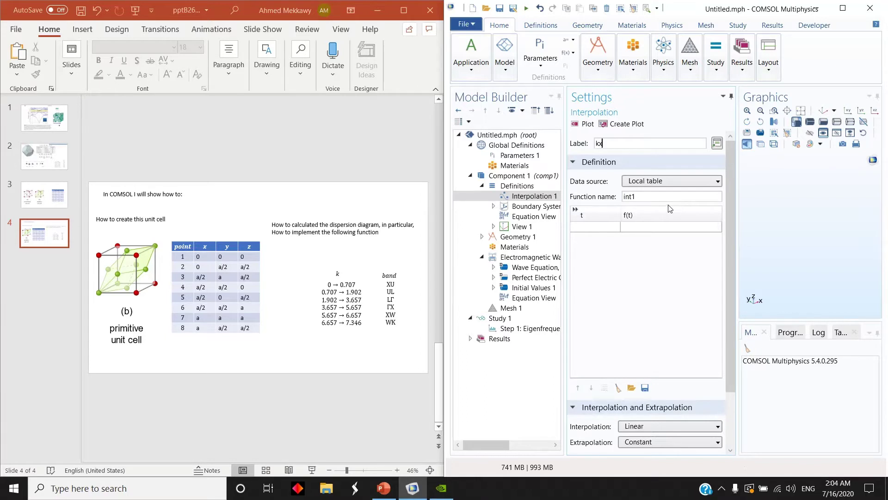
double_click(659, 196)
text(kx)
Fill the t column of the kx table with 0, 0.707, 1.902, 3.657, 5.657, 6.657 and 7.346
click(596, 226)
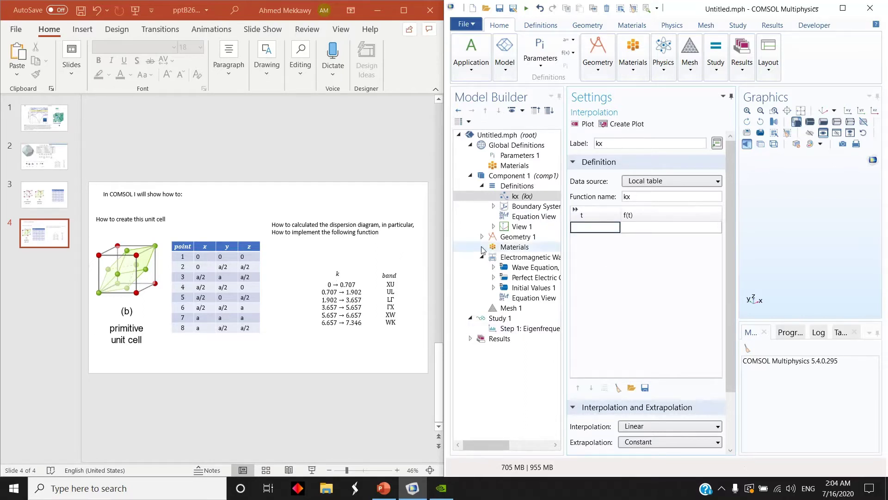
text(0)
key(Return)
text(0.707)
key(Return)
text(1.902)
key(Return)
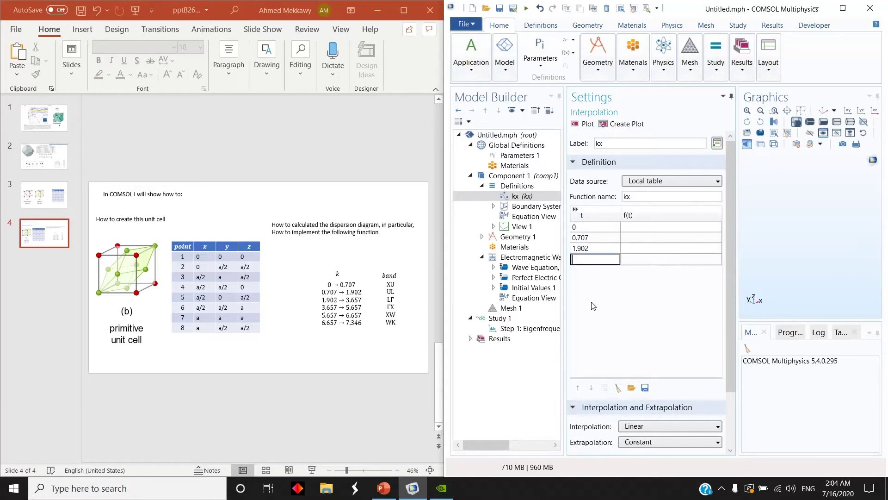
text(3.657)
key(Return)
text(5.657)
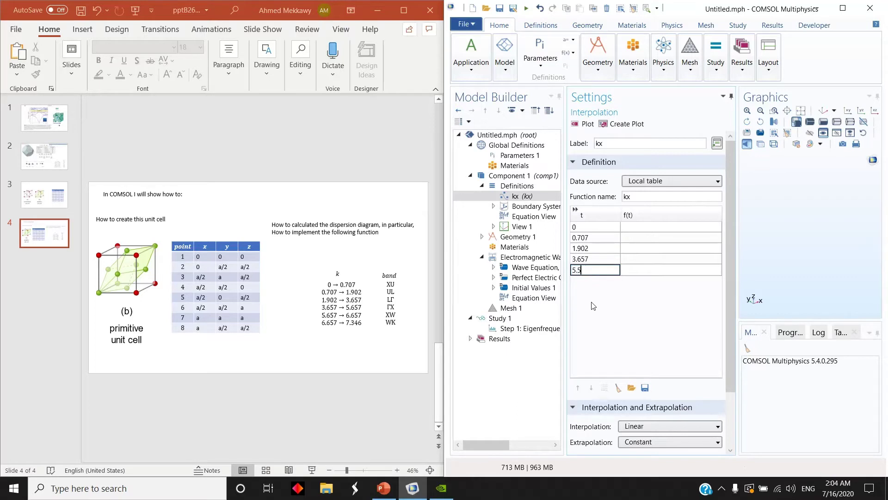
key(Tab)
key(Tab)
text(6.657)
key(Tab)
key(Tab)
text(7.346)
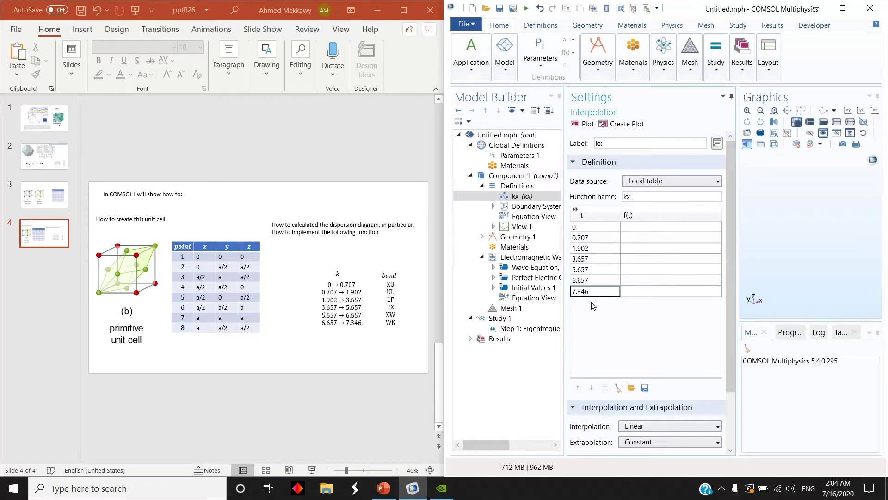
key(Return)
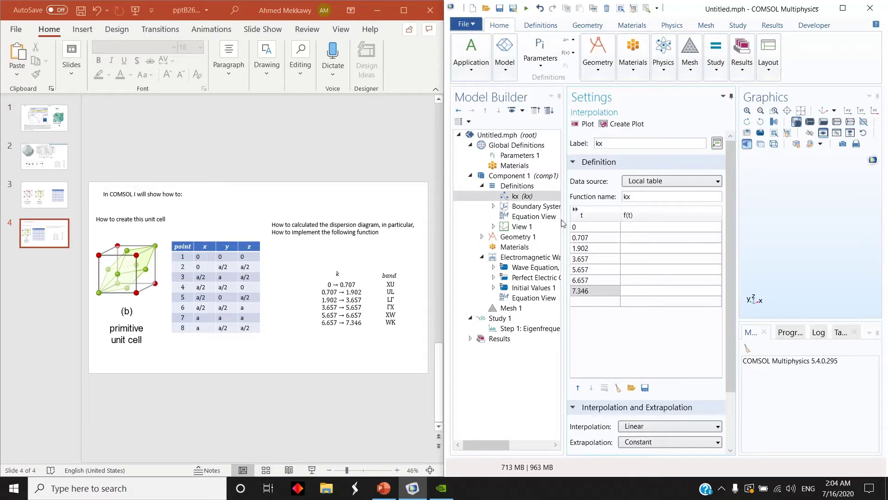
Make two duplicates of the kx interpolation function
right_click(517, 198)
click(533, 235)
right_click(517, 206)
click(546, 259)
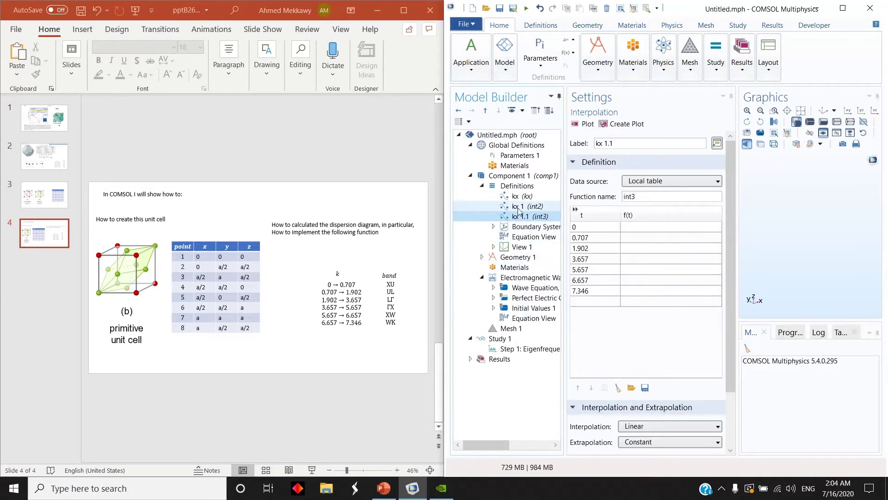
Change the label and the function name of the first kx duplicate to ky
click(527, 207)
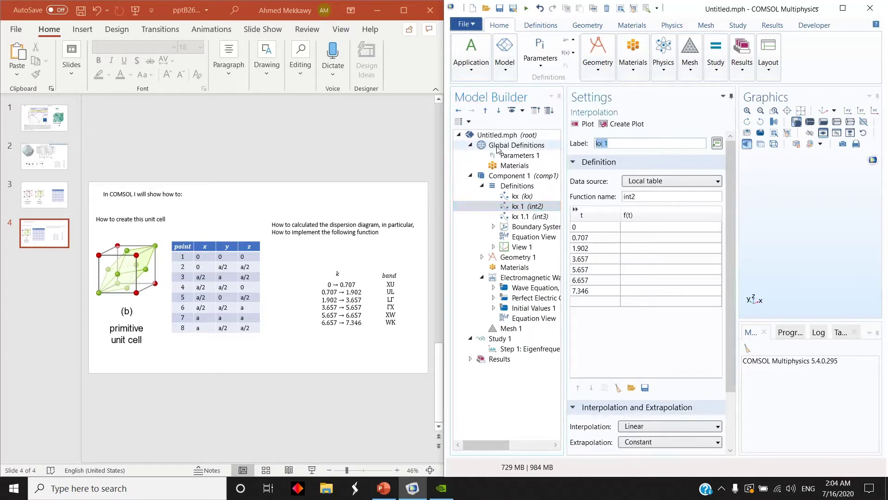
text(ky)
click(687, 196)
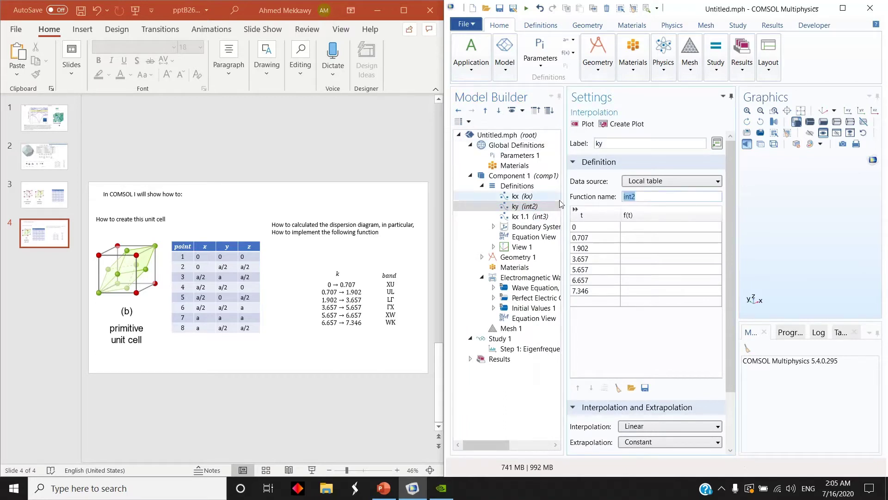
text(ky)
Label the second kx duplicate kz_what and set its function name to kz
click(536, 217)
key(F2)
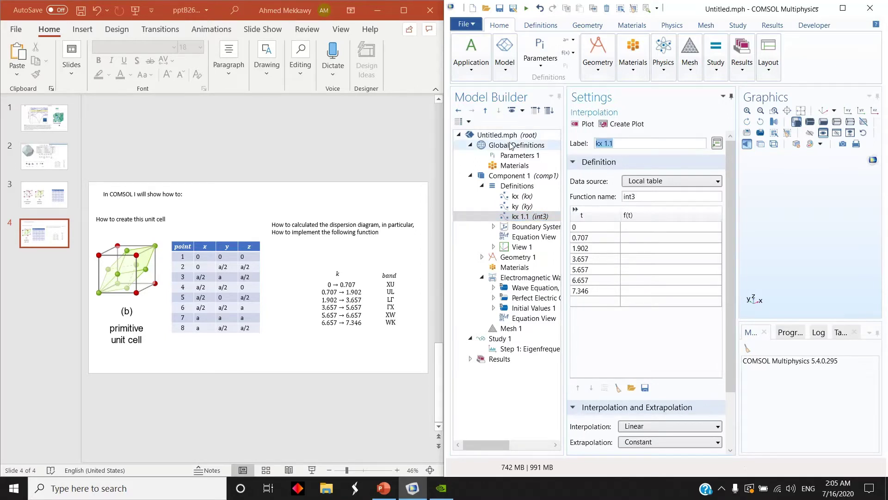
text(kz)
click(630, 196)
text(kz)
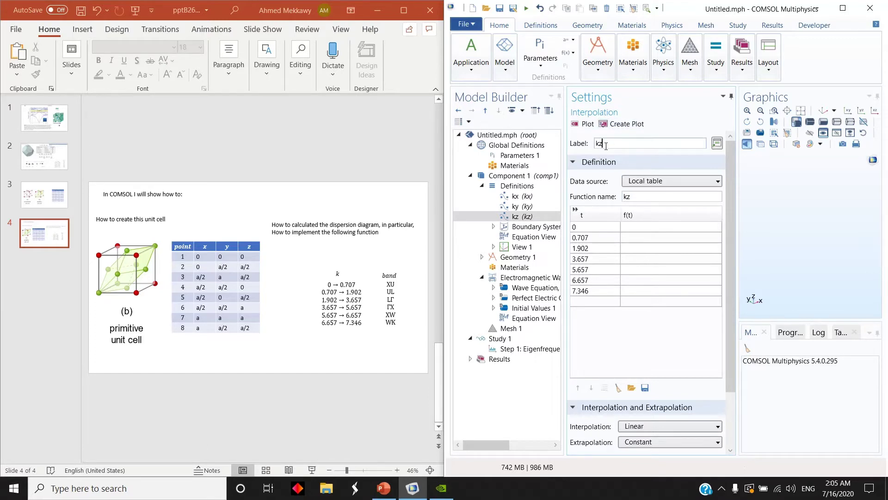
text(_what)
key(Return)
Open the kx function's settings and show slide 2 with the reciprocal lattice symmetry points in PowerPoint
click(522, 196)
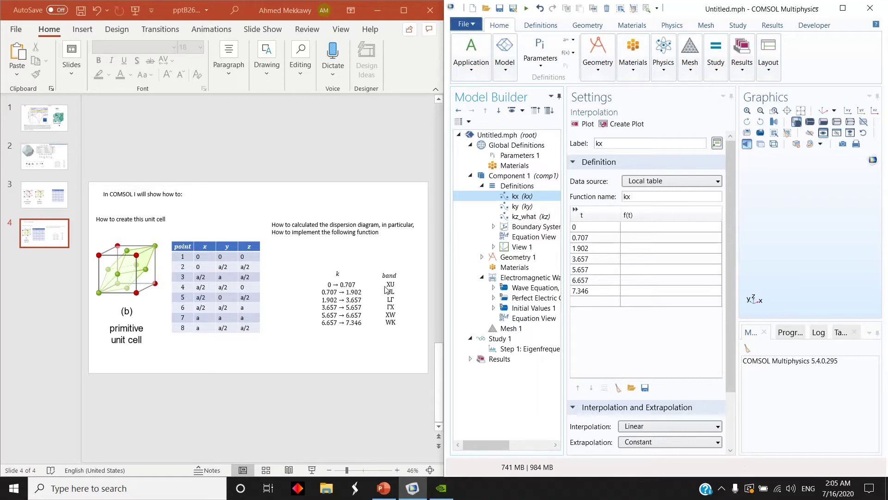
click(363, 260)
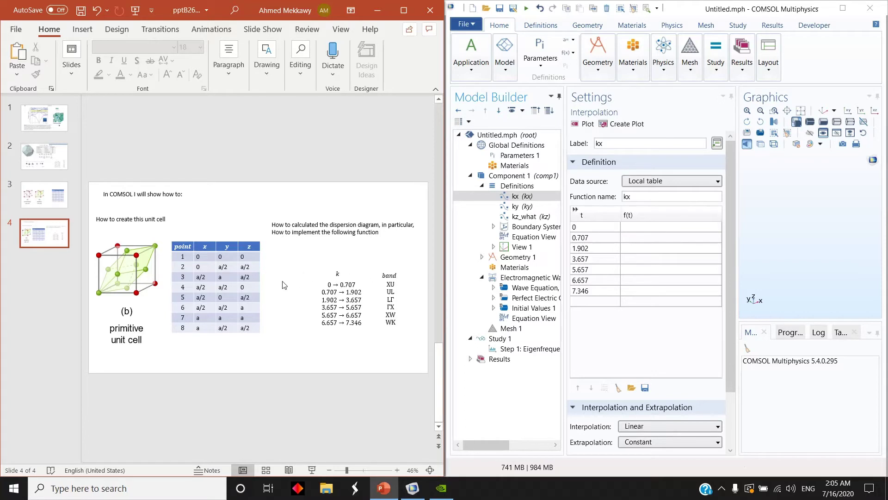
click(60, 155)
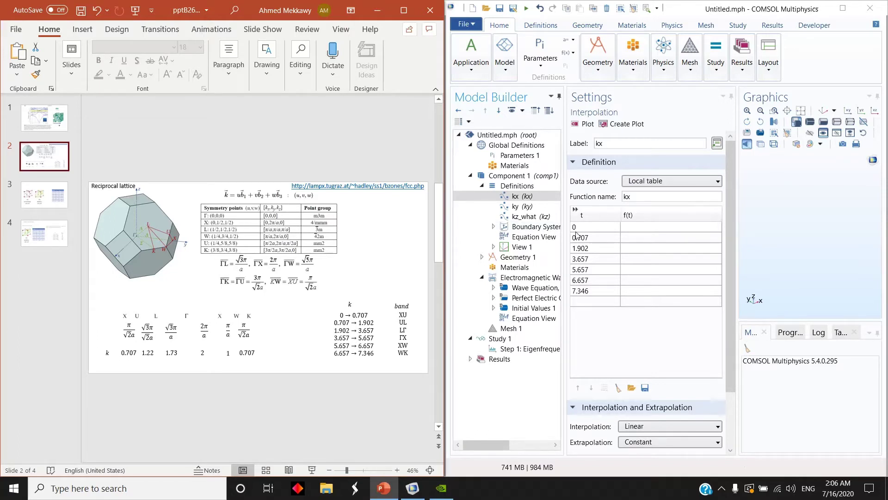
Enter the kx function values 0, pi/2/a and pi/a for t = 0, 0.707 and 1.902
click(634, 228)
text(0)
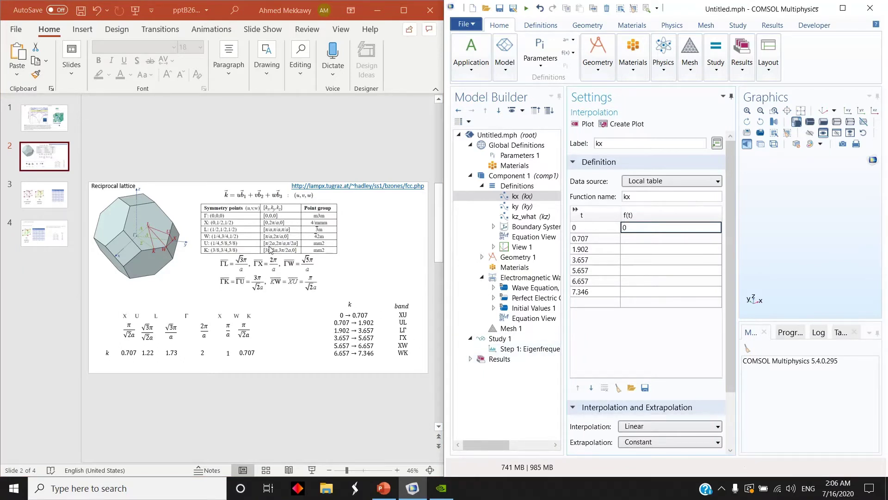
click(642, 237)
text(pi/2/a)
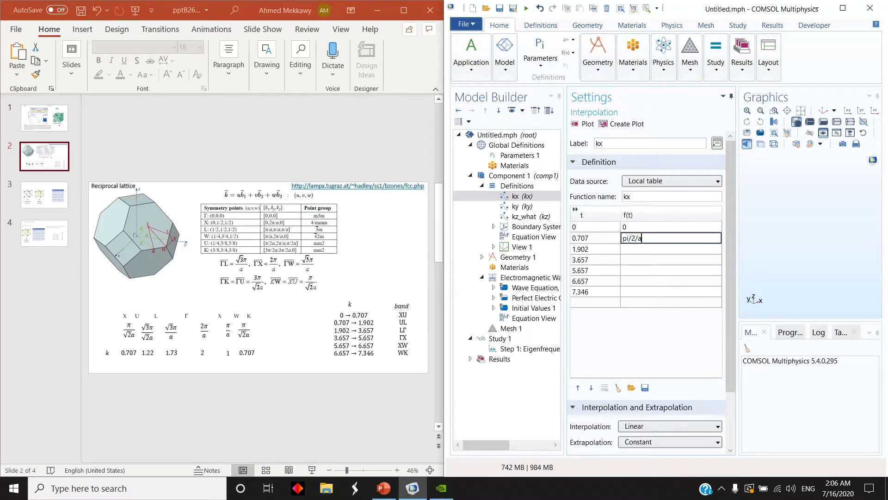
key(Return)
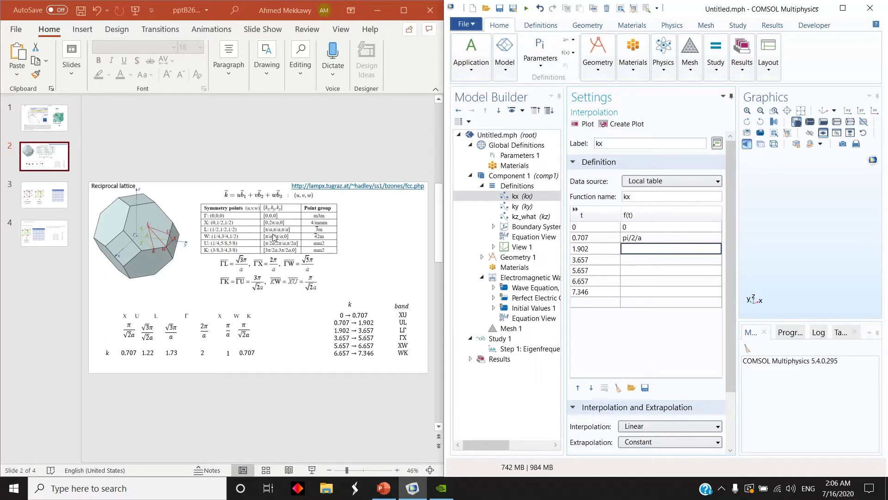
text(pi/a)
key(Tab)
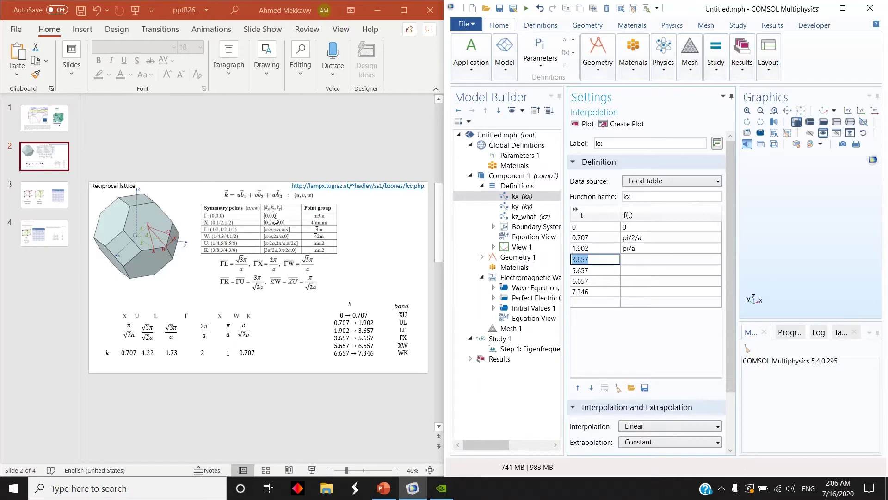
Complete the kx table with 0 at t = 3.657 and 5.657, pi/a at 6.657, and 3*pi/2/a at 7.346
click(639, 259)
text(0)
key(Return)
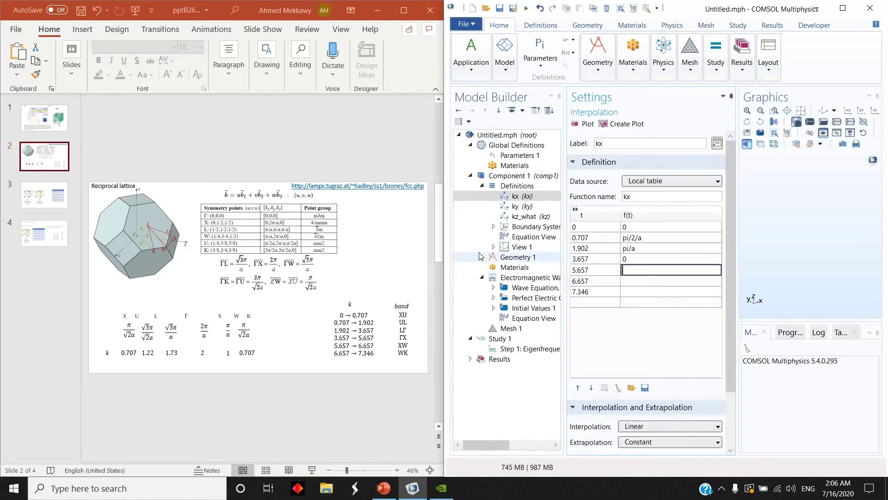
text(0)
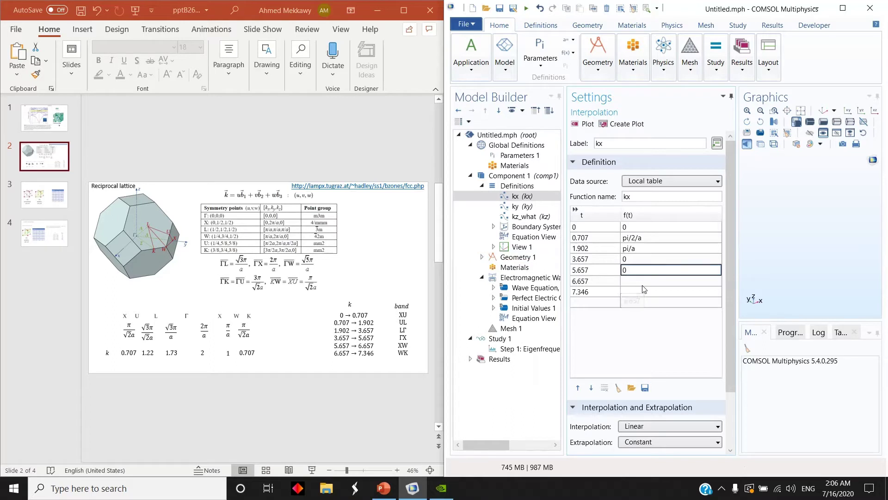
key(Return)
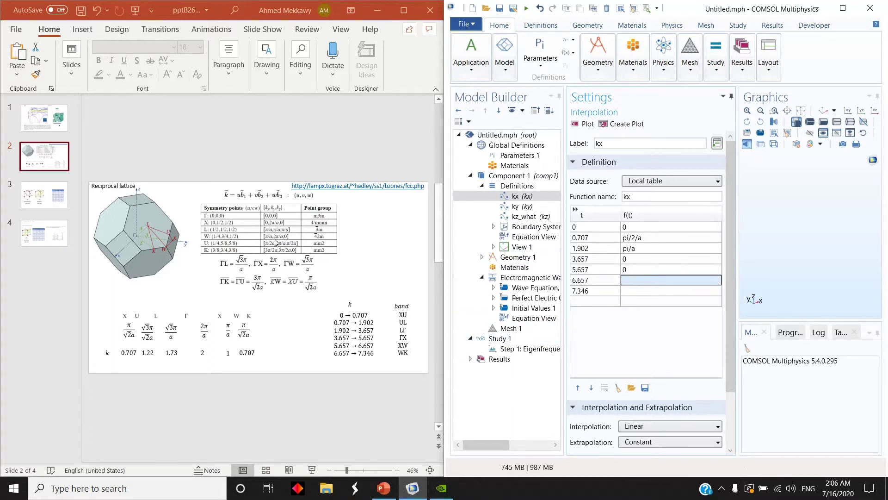
click(644, 280)
text(pi/a)
key(Return)
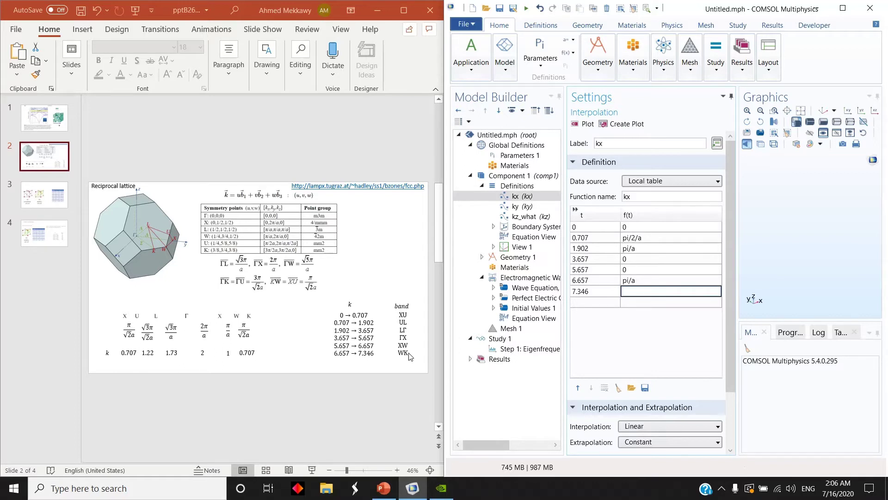
text(3*pi/2/a)
click(694, 324)
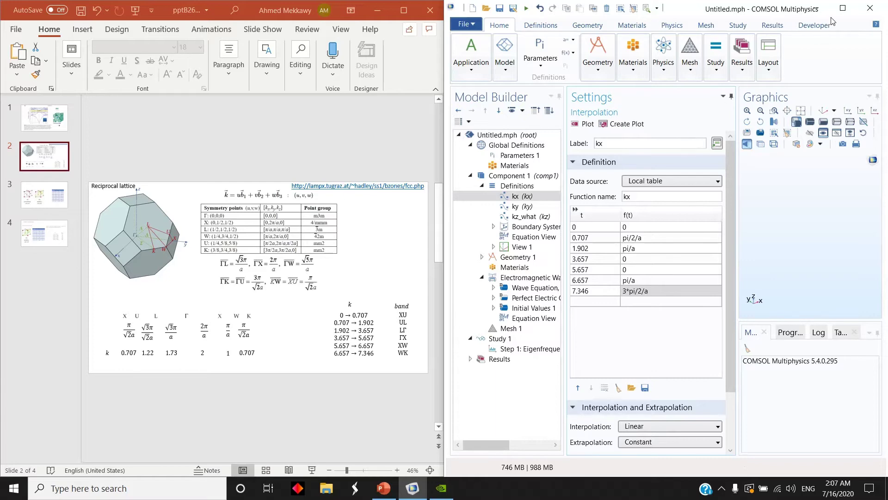
Maximize the COMSOL window, plot the kx function, and widen the plot area
click(843, 8)
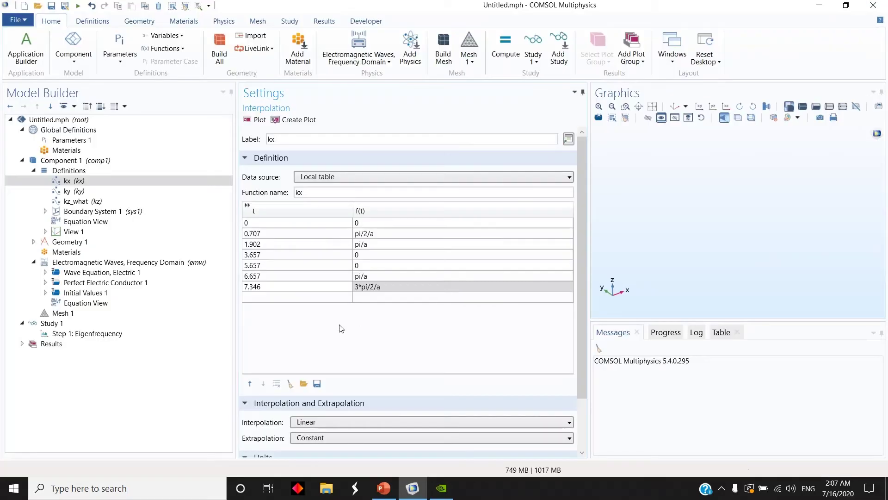
click(257, 120)
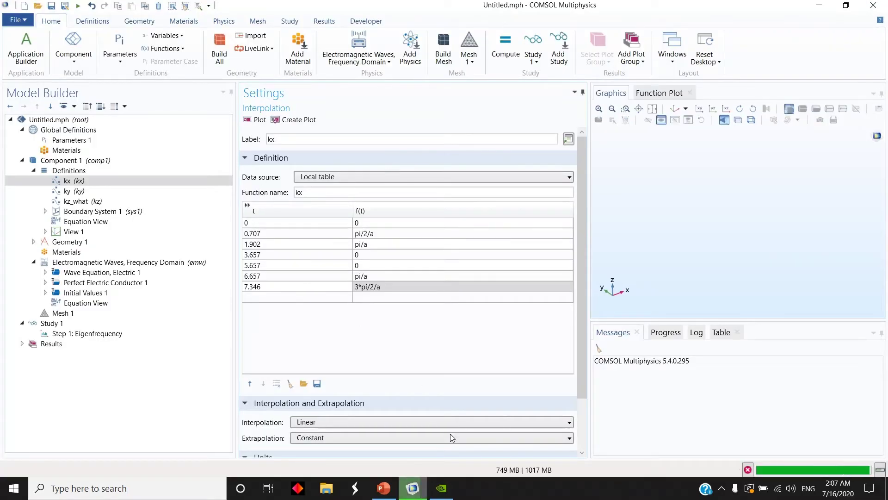
drag(588, 368, 557, 368)
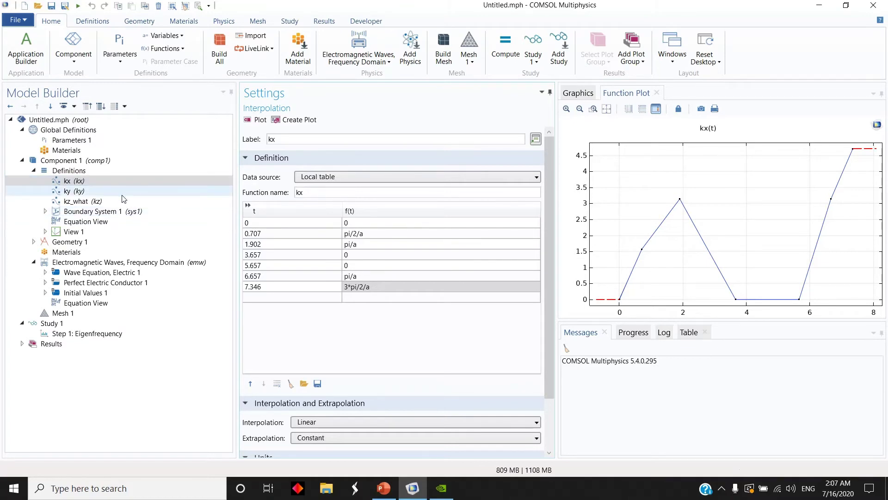
In the ky function's table, enter 2*pi/a at t = 0 and 0.707, and pi/a at t = 1.902, with the slide alongside
click(123, 195)
click(122, 191)
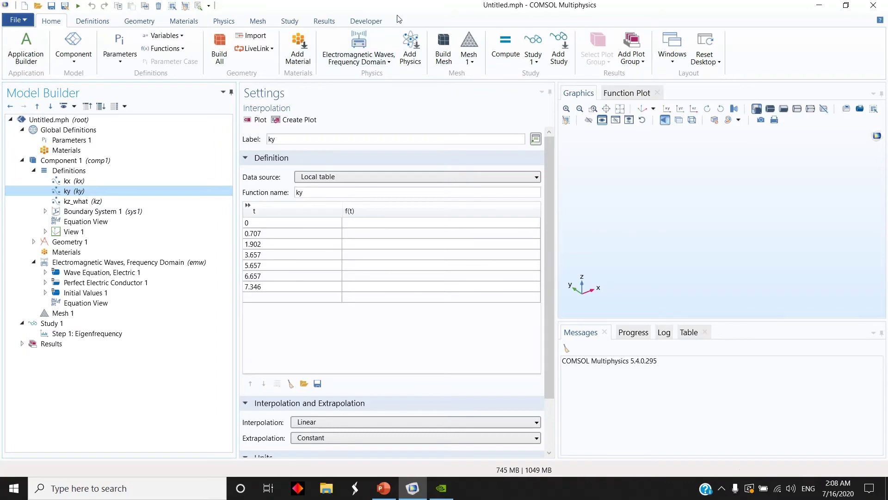
drag(400, 8, 886, 62)
click(626, 229)
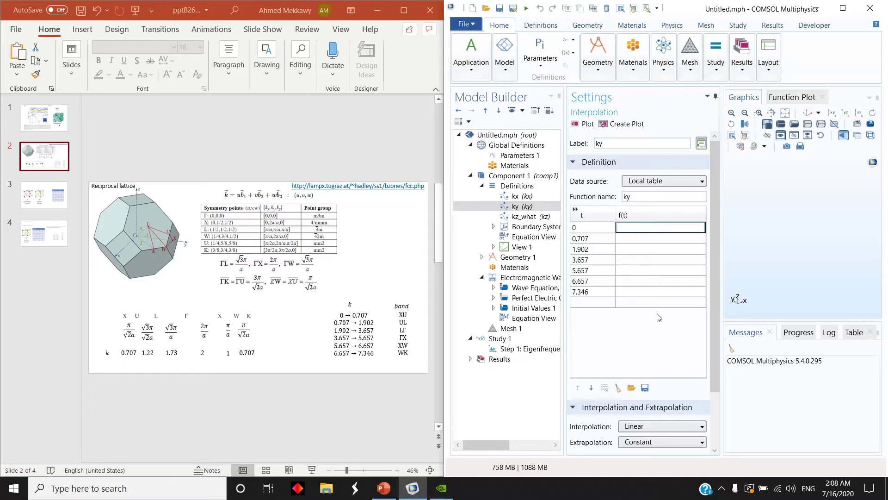
text(2*pi/a)
key(Tab)
key(Tab)
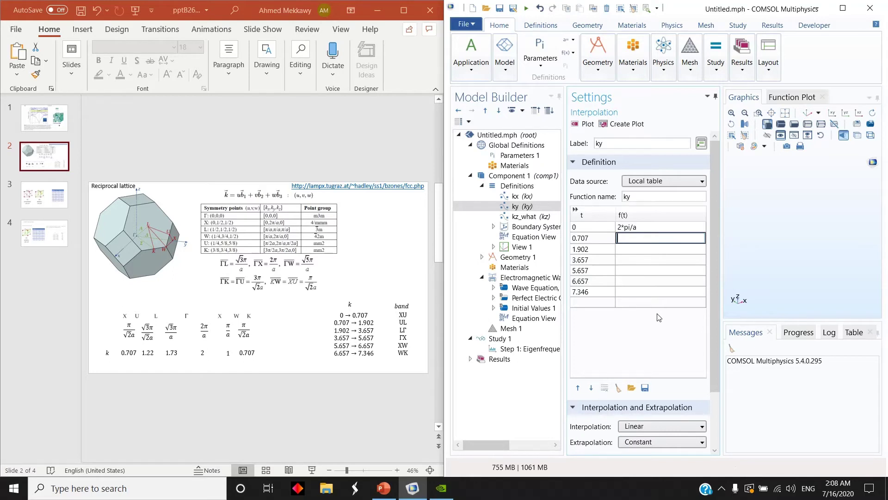
text(2*pi/a)
key(Tab)
key(Tab)
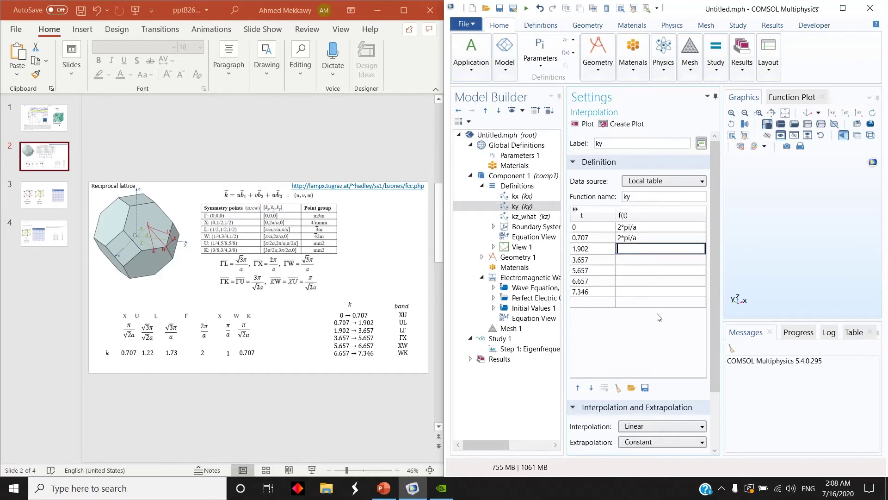
text(pi/a)
key(Tab)
key(Tab)
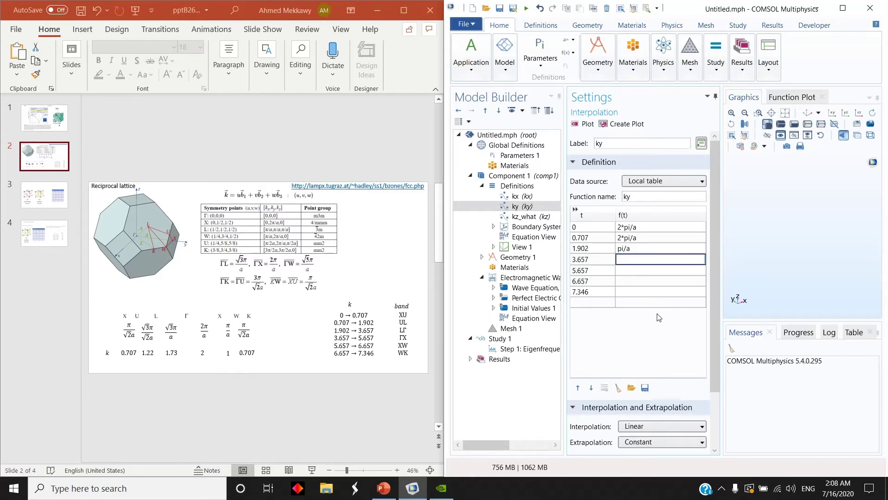
Complete the ky table with 0 at t = 3.657, 2*pi/a at 5.657 and 6.657, and 3*pi/2/a at 7.346
text(0)
key(Return)
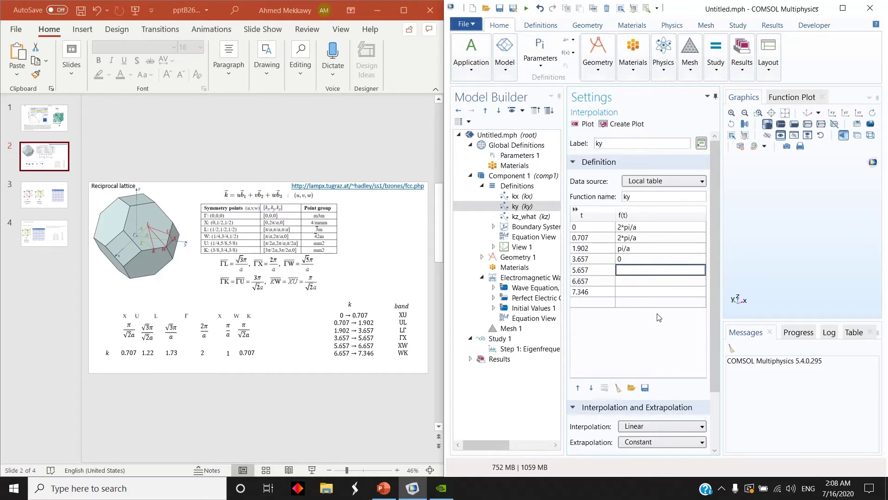
text(2*pi/a)
key(Return)
key(Tab)
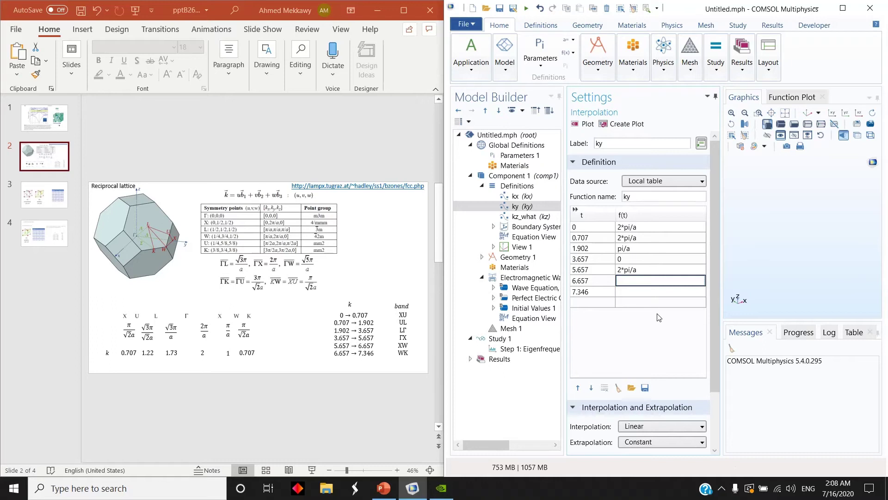
text(2*pi/a)
key(Return)
key(Tab)
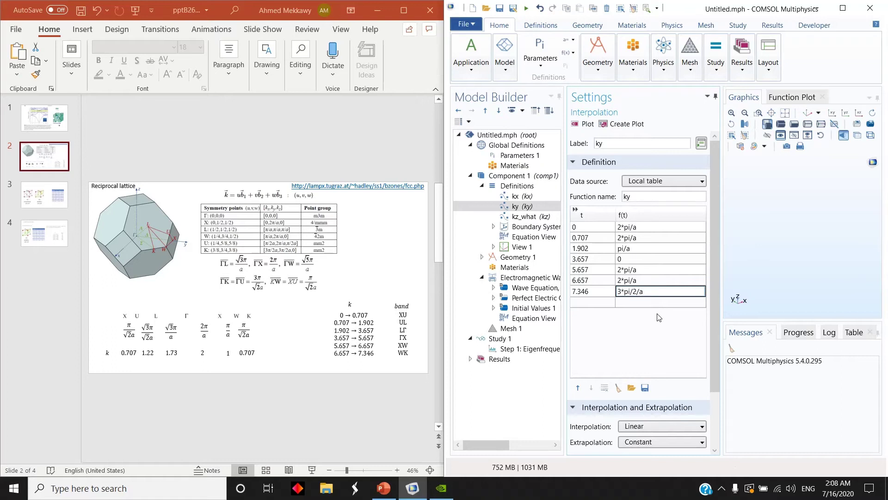
click(659, 318)
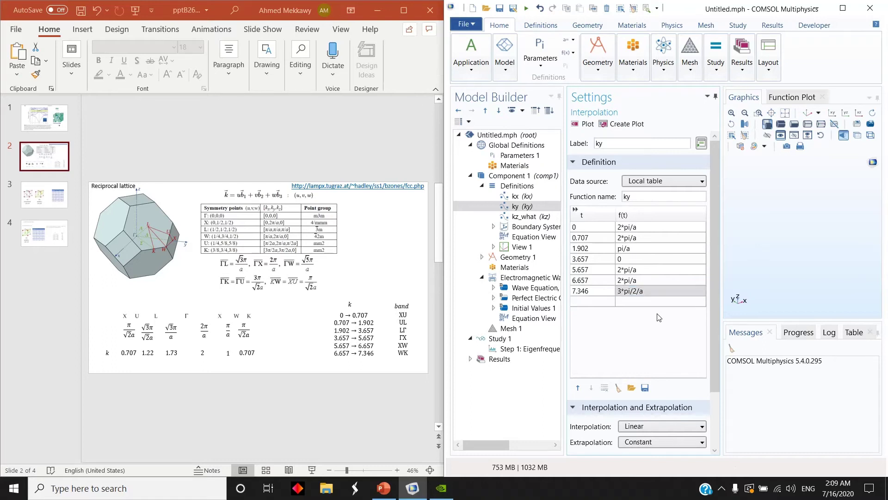
In the kz_what function's table, enter pi/2/a at t = 0.707 and pi/a at t = 1.902
click(525, 217)
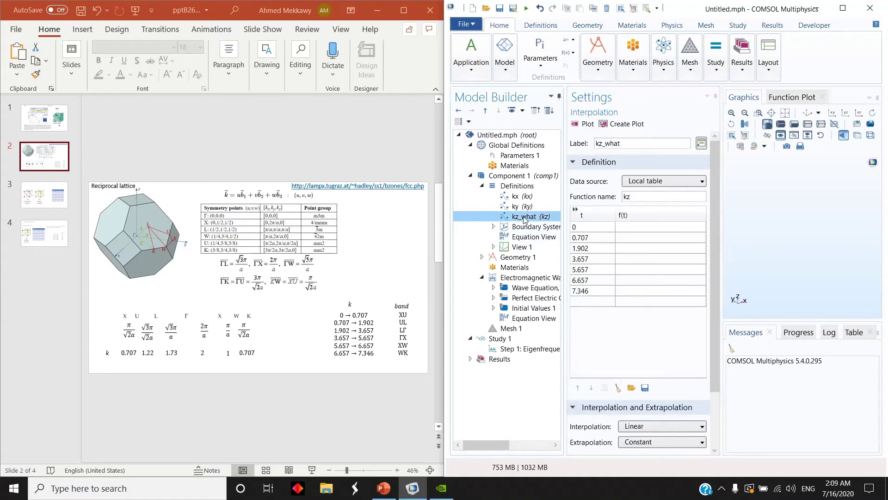
click(657, 228)
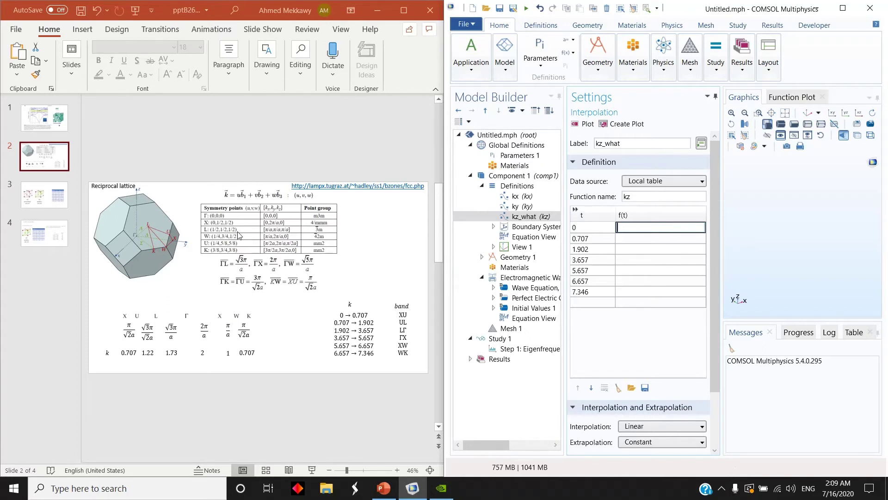
click(628, 239)
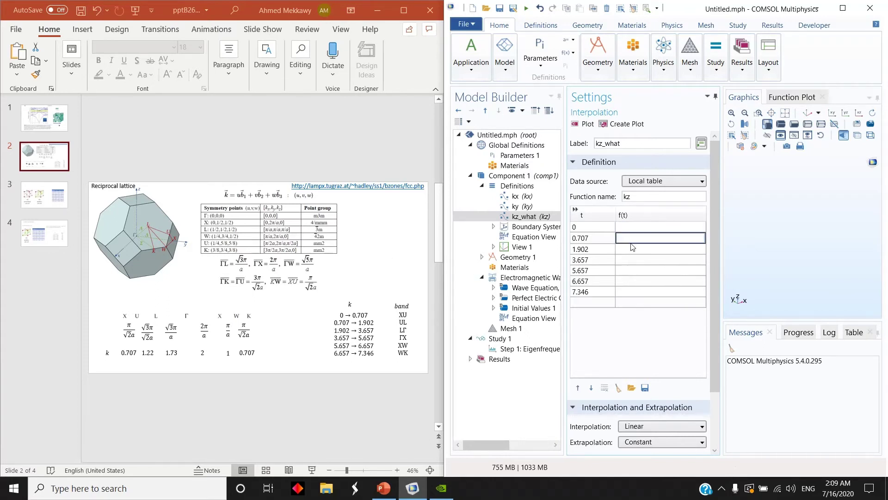
text(pi/a)
click(633, 248)
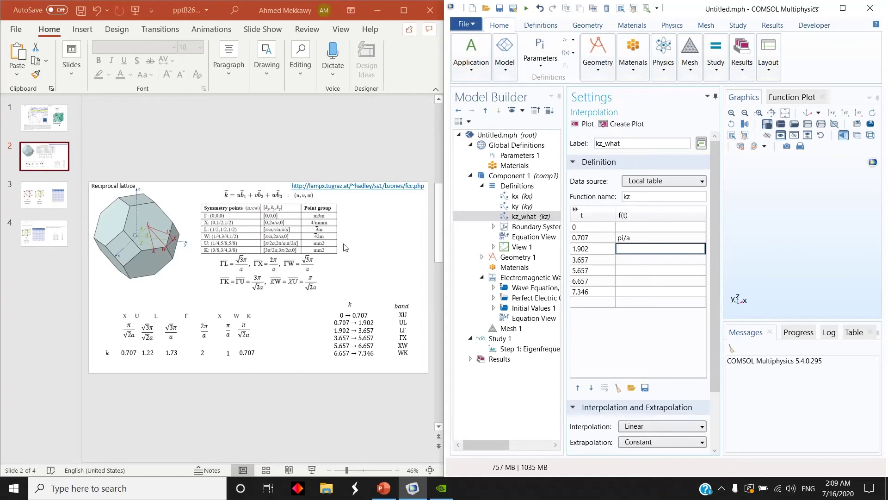
click(633, 237)
text(pi/2/)
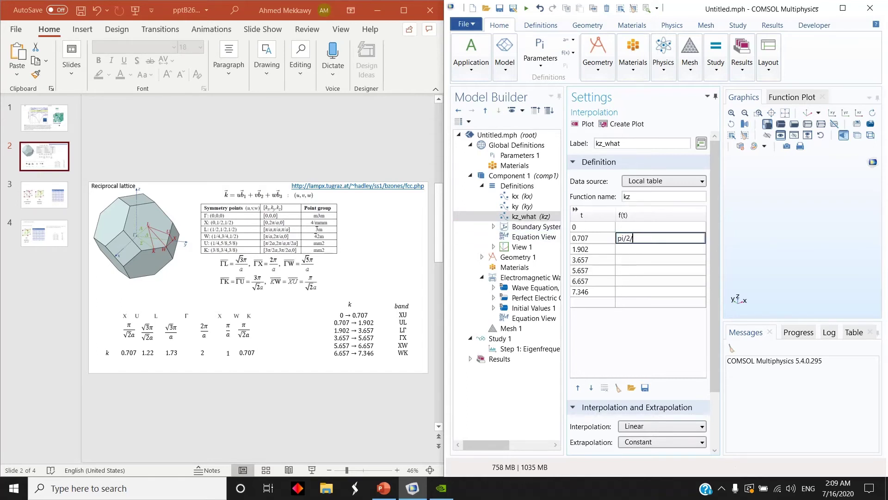
key(Return)
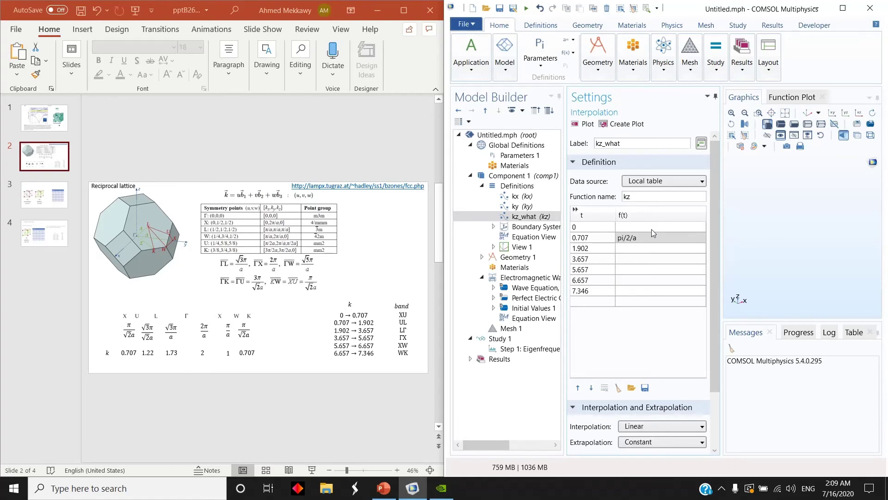
click(634, 249)
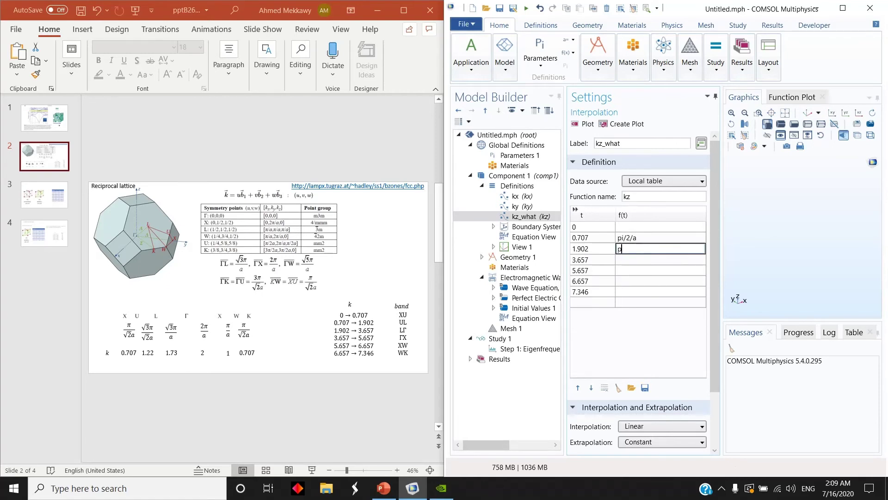
Fill the kz table with 0 at t = 0, 3.657, 5.657, 6.657 and 7.346, and plot the function
click(660, 228)
text(0)
click(643, 259)
text(0)
click(635, 270)
text(0)
click(635, 280)
text(0)
click(634, 292)
text(0)
click(587, 124)
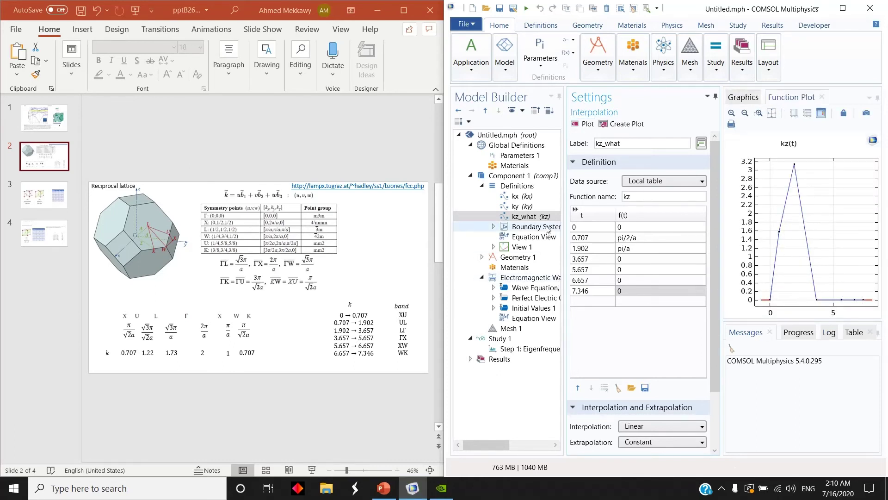
Maximize the COMSOL window and review the kx function's table and the global parameter k
click(842, 9)
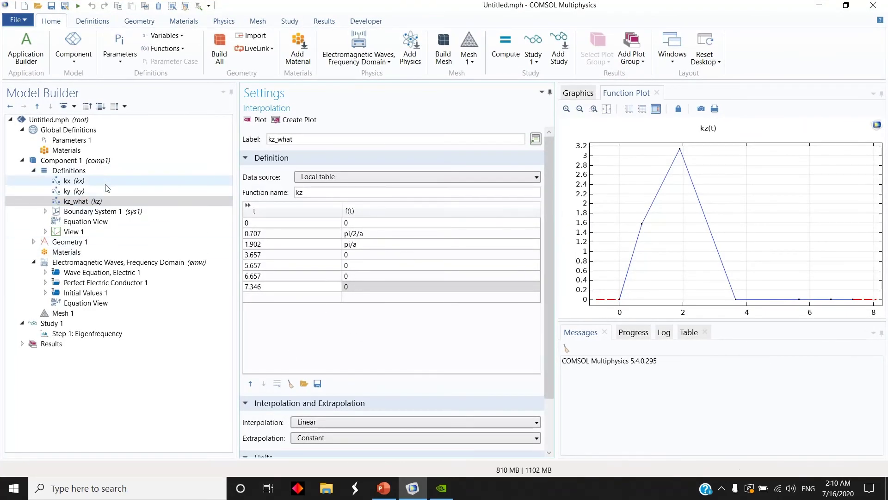
click(86, 182)
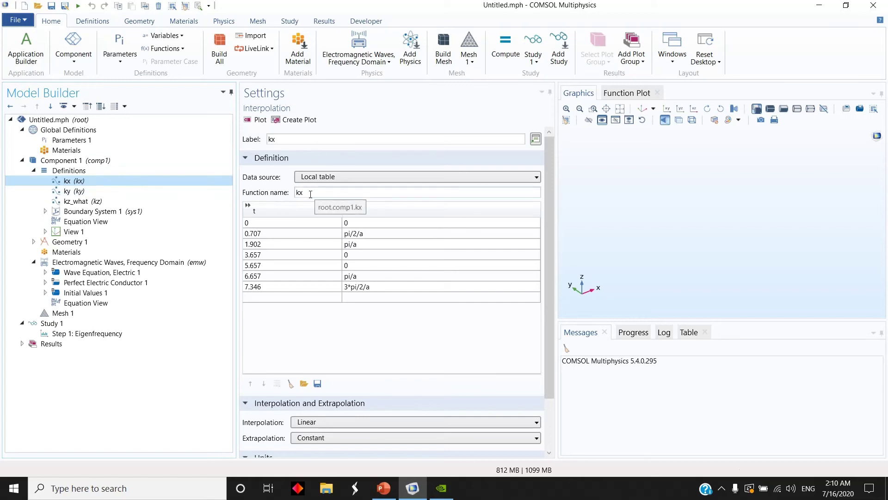
click(81, 140)
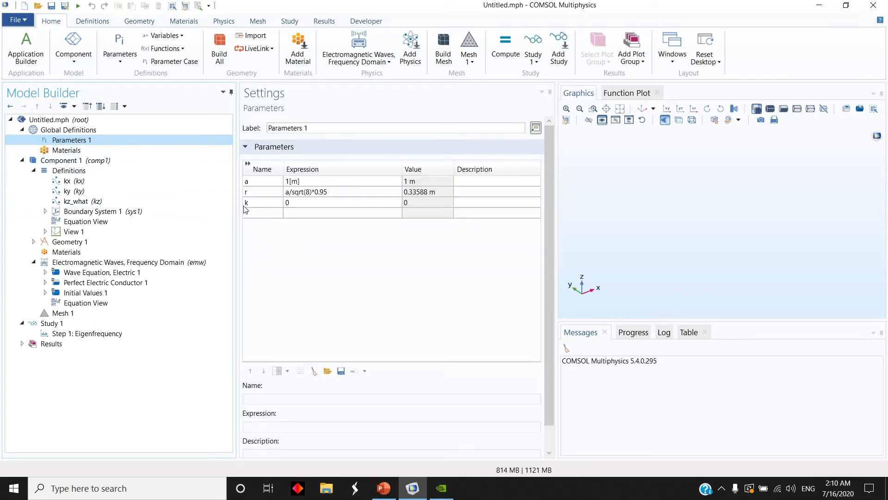
click(96, 182)
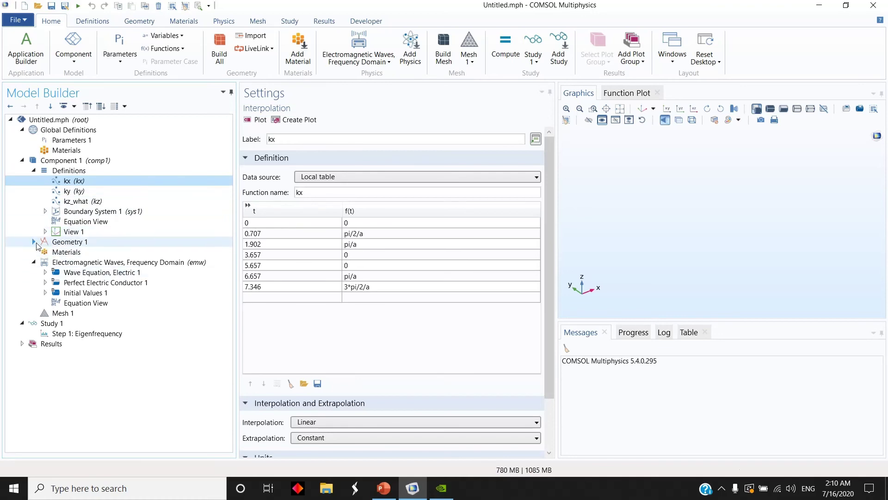
Open the Geometry 1 settings and arrange COMSOL beside the PowerPoint slide listing the primitive unit cell's eight points
click(34, 241)
click(67, 242)
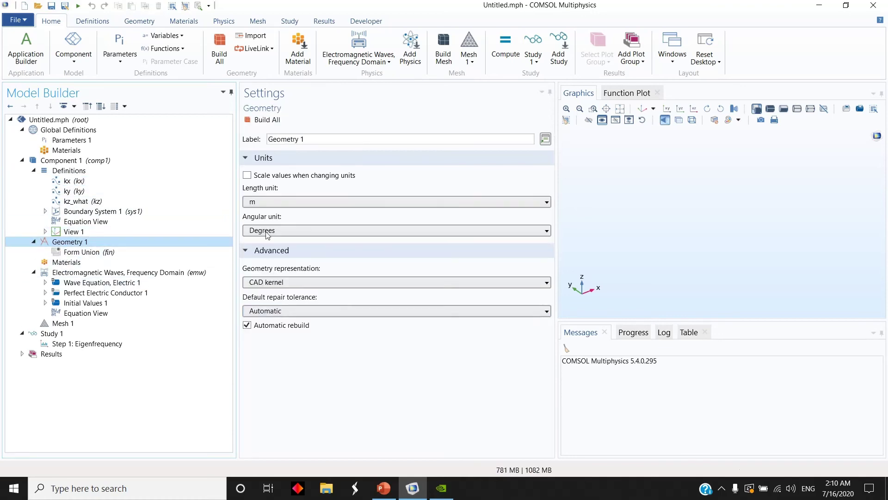
click(140, 22)
drag(466, 4, 886, 185)
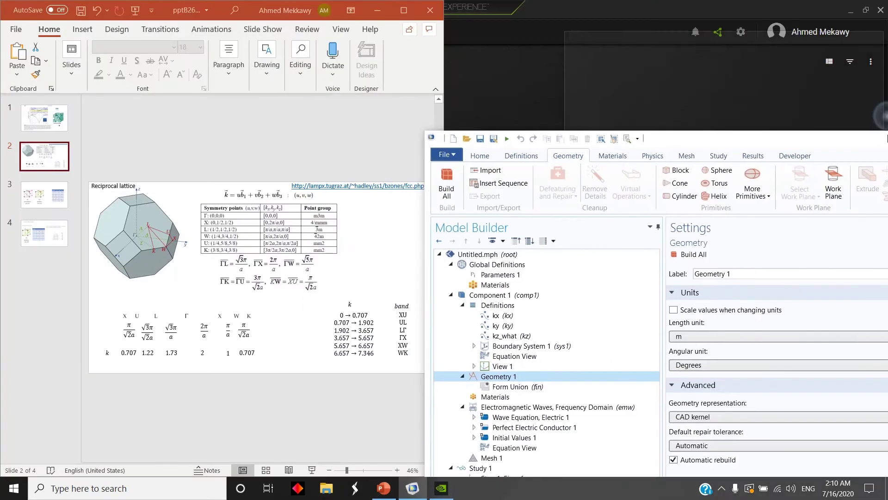
click(42, 237)
click(50, 200)
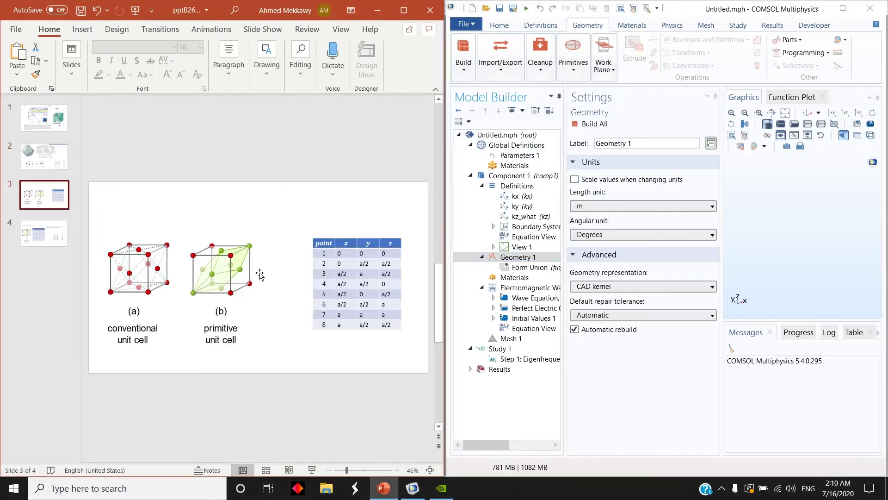
drag(722, 262, 662, 266)
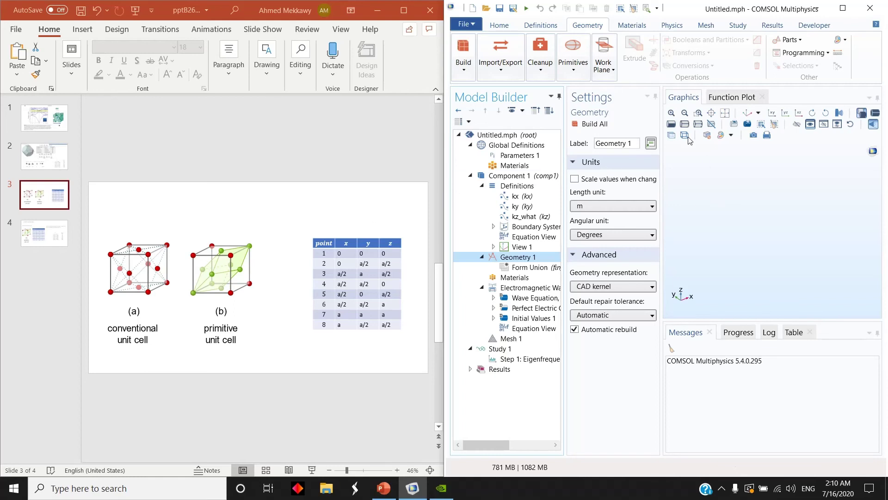
Add a Hexahedron primitive to Geometry 1 and widen its settings so all vertex coordinates are readable
click(576, 80)
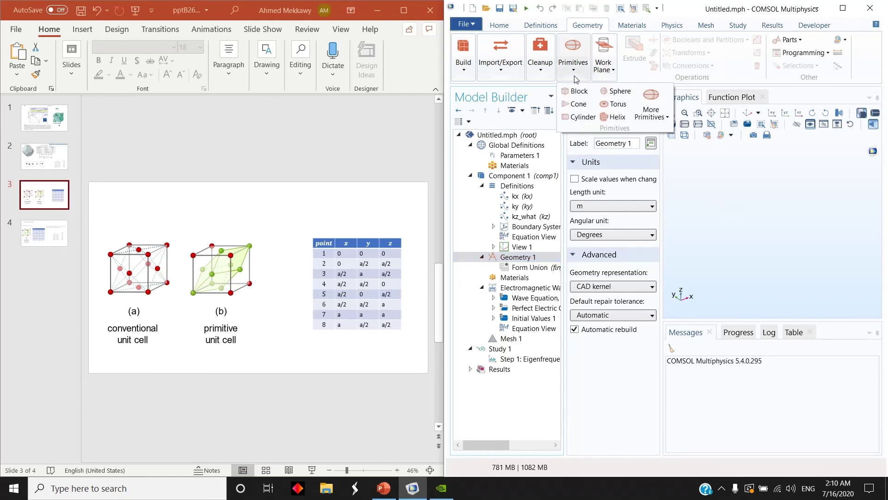
click(667, 119)
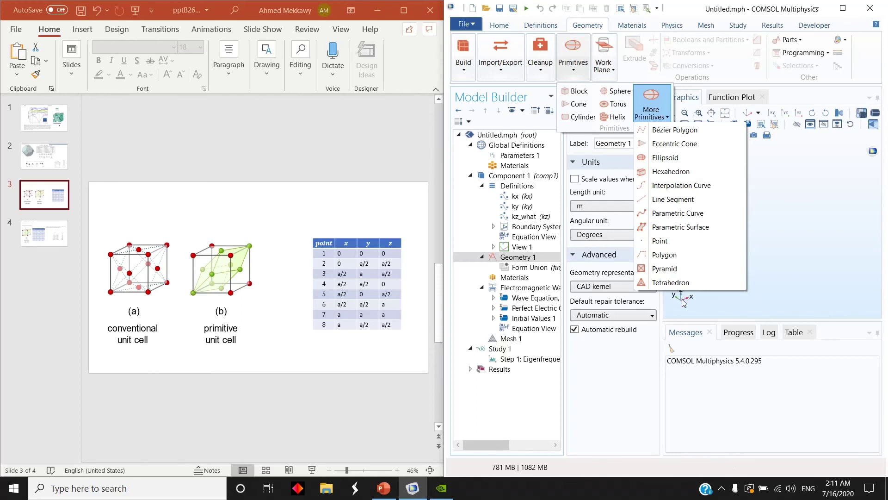
click(672, 173)
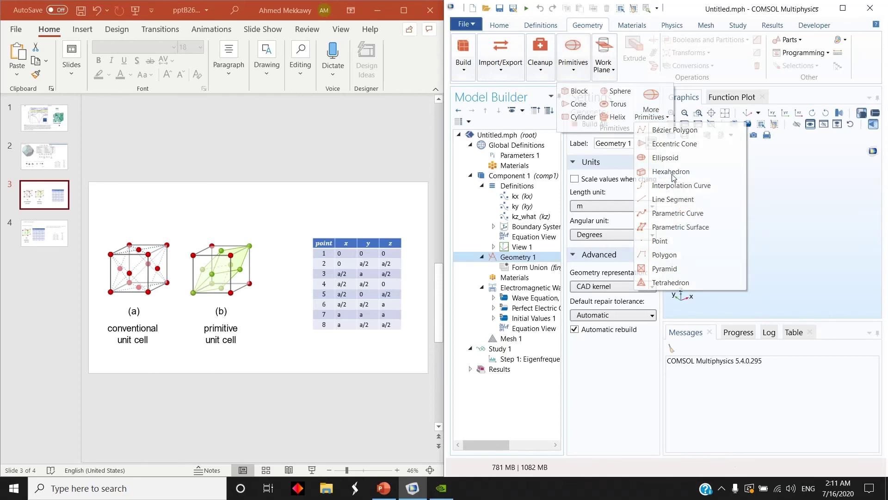
drag(661, 275, 709, 275)
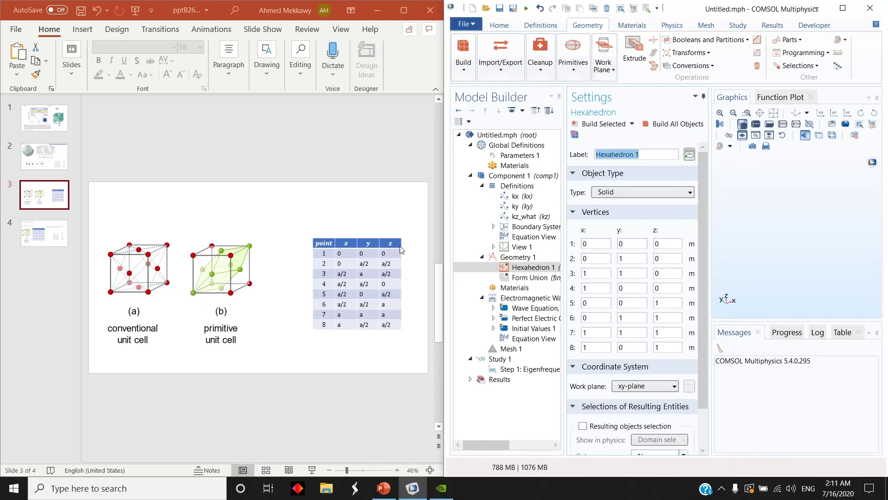
Set hexahedron vertices 1–8 to (0,0,0), (0,a/2,a/2), (a/2,a,a/2), (a/2,a/2,0), (a/2,0,a/2), (a/2,a/2,a), (a,a,a) and (a,a/2,a/2)
click(597, 245)
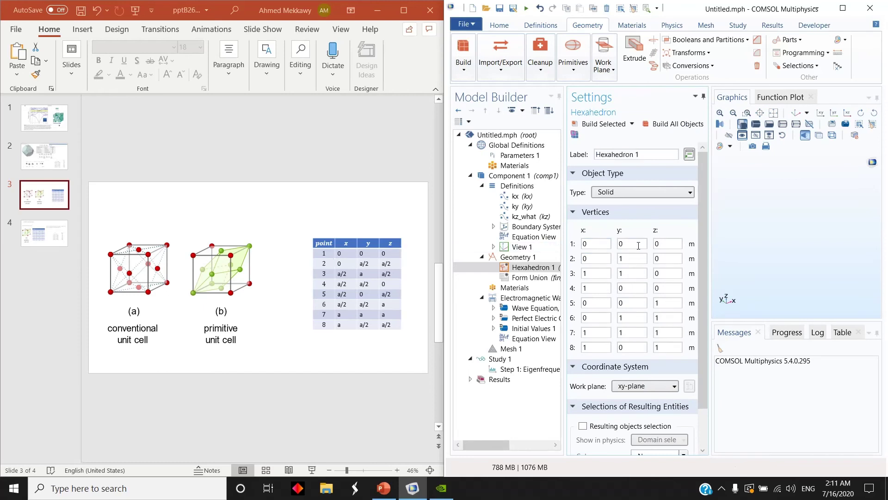
key(Tab)
key(Tab)
key(Tab)
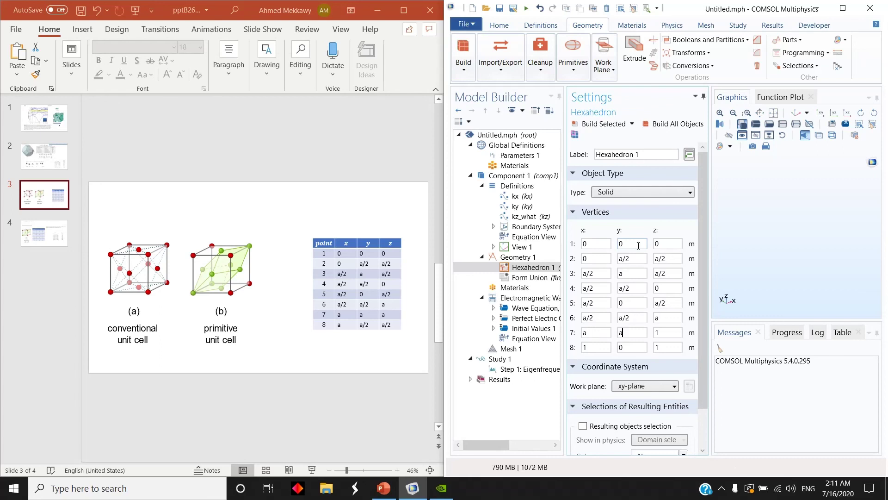
key(Tab)
text(a)
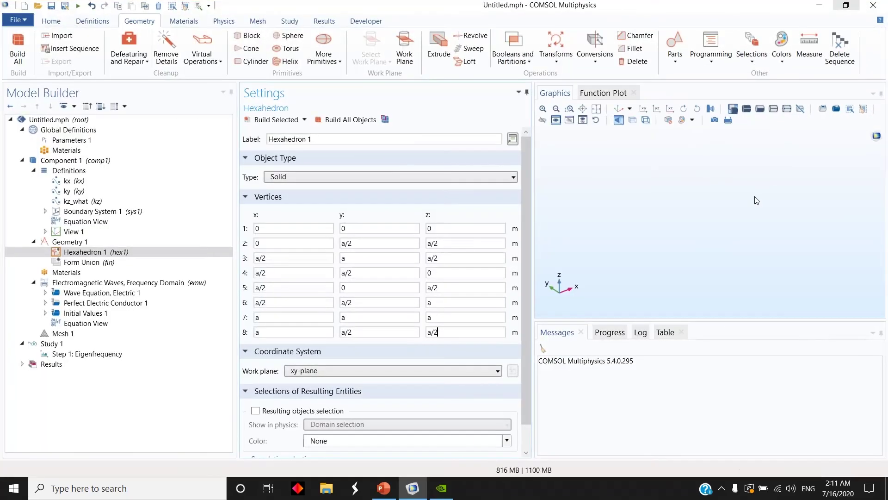
Maximize the COMSOL window, build all geometry objects and inspect the hexahedral primitive cell from another angle
click(843, 8)
click(352, 121)
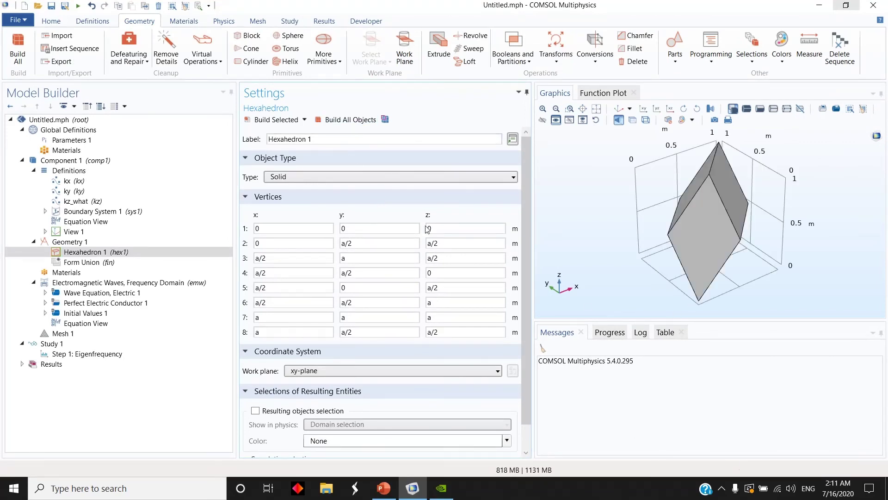
drag(671, 266, 630, 288)
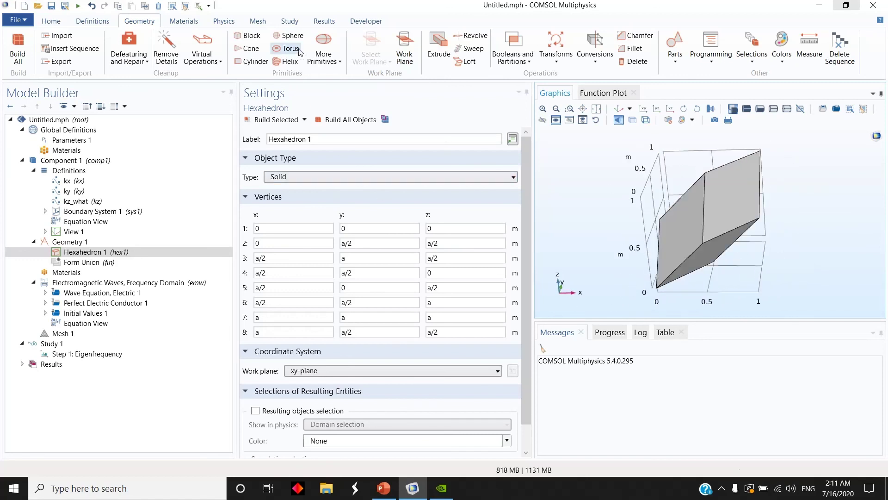
Add a solid sphere to Geometry 1 after the hexahedron and open the commands available for it
click(290, 36)
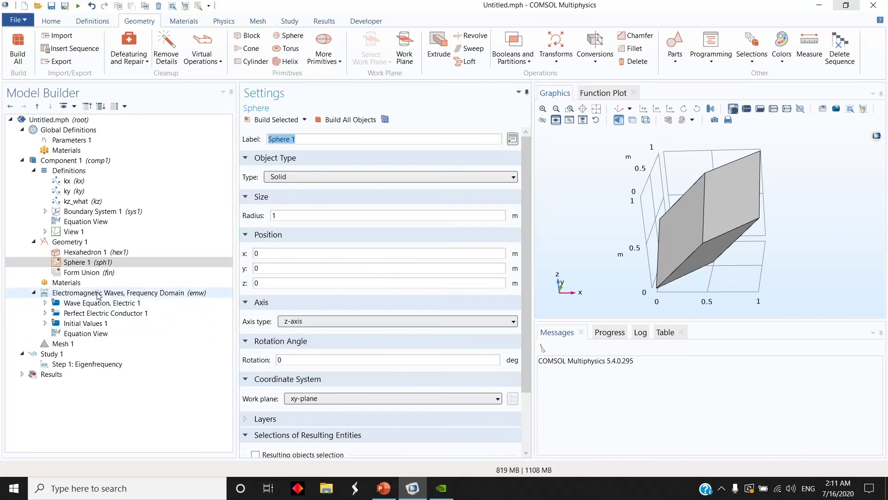
right_click(89, 264)
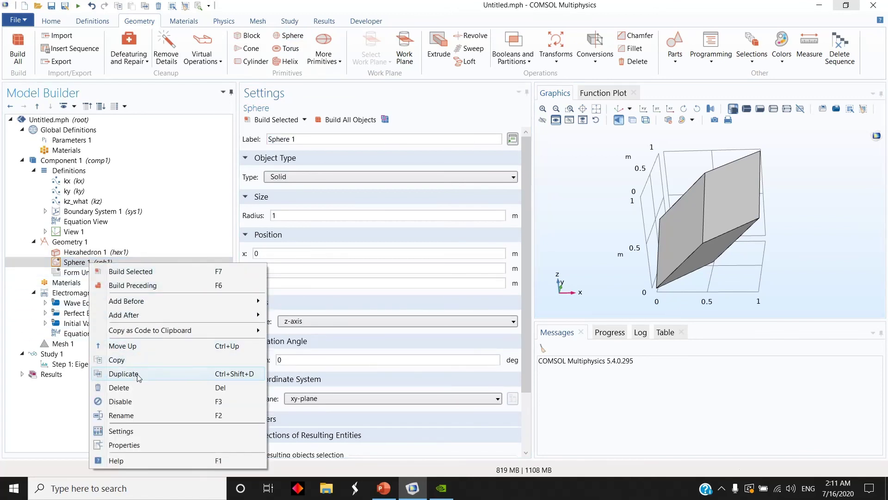